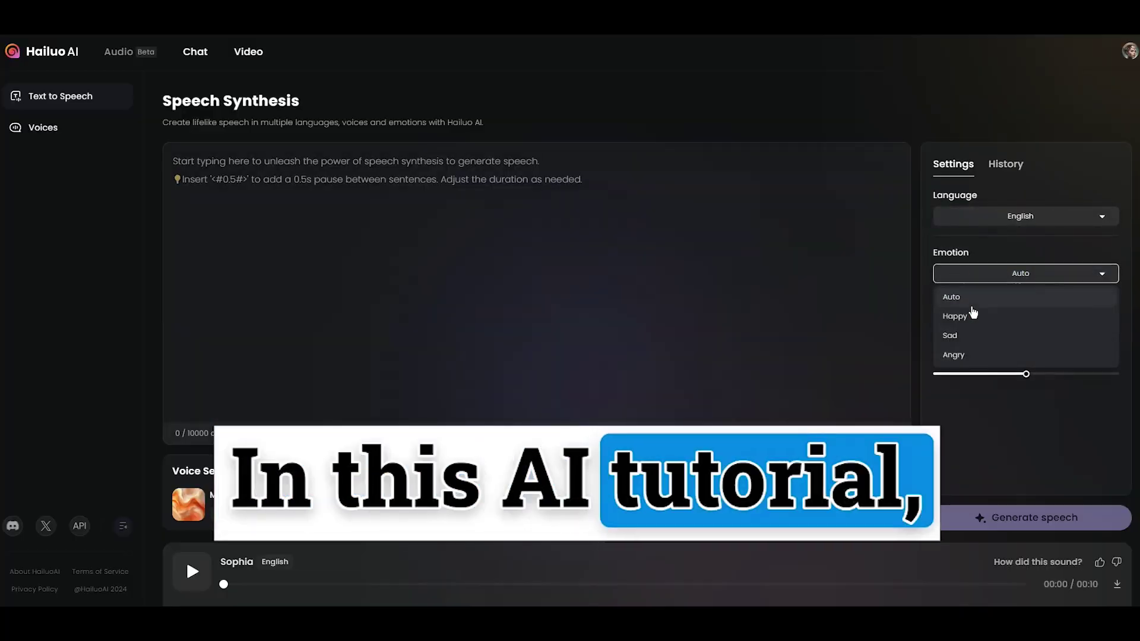
# - Close the Emotion list and filter the voice library to English voices with a US (General) accent
pyautogui.click(1073, 273)
pyautogui.click(65, 127)
pyautogui.click(282, 214)
pyautogui.scroll(-3, 364, 271)
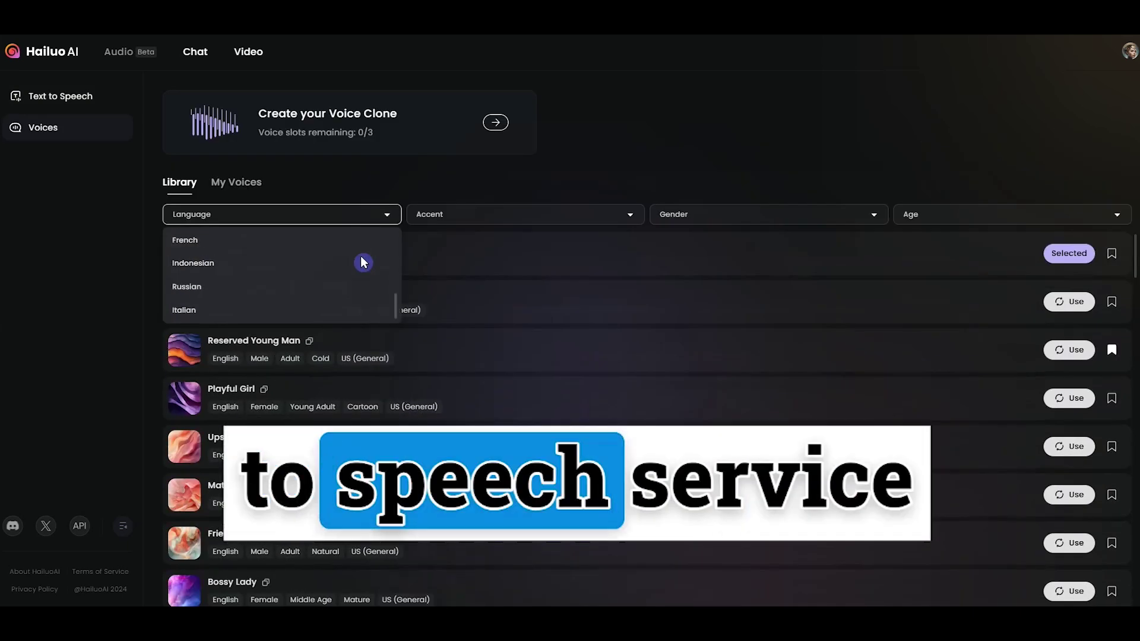
pyautogui.scroll(3, 365, 271)
pyautogui.click(190, 241)
pyautogui.click(522, 213)
pyautogui.click(442, 237)
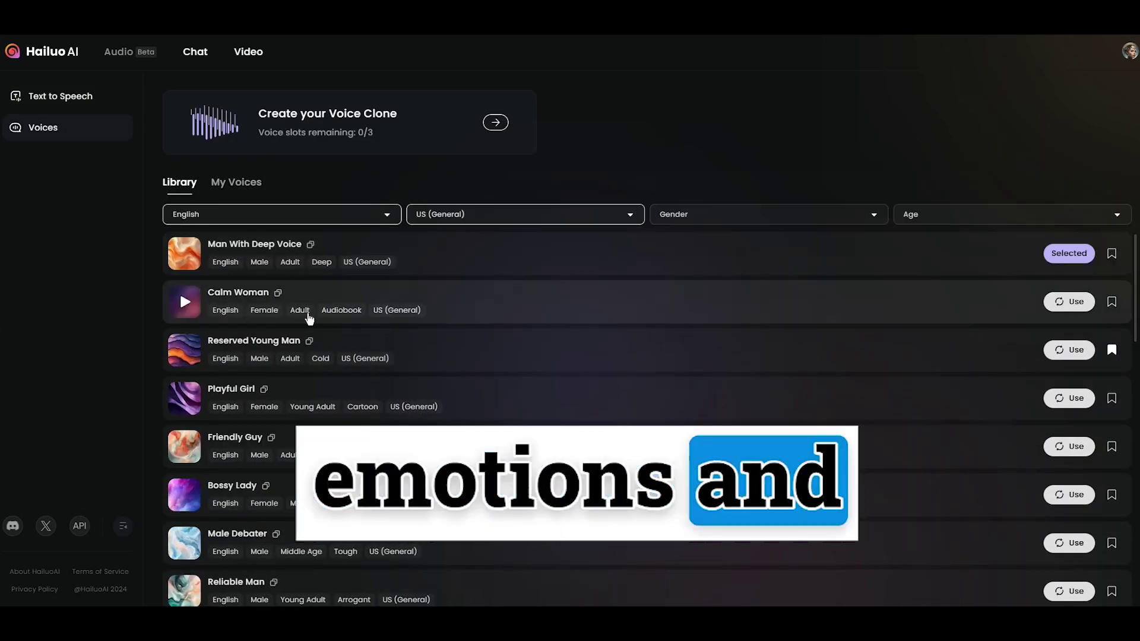
# - Start a new voice clone and name it 'Sophia'
pyautogui.click(495, 123)
pyautogui.click(590, 181)
pyautogui.write('Sophi')
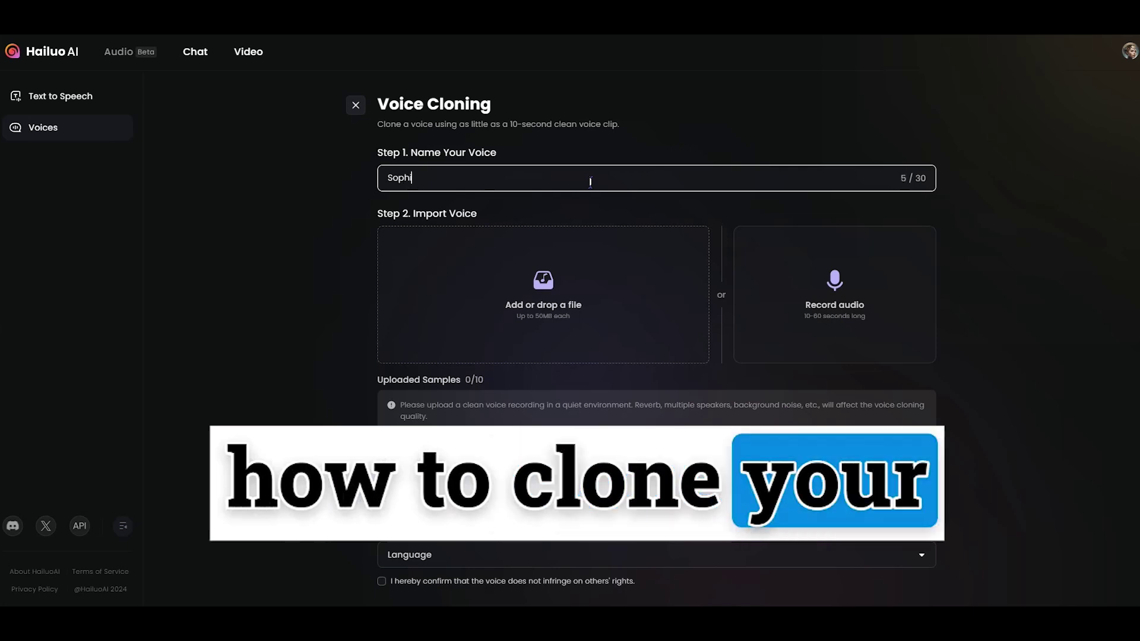
pyautogui.write('a')
pyautogui.scroll(-1, 590, 181)
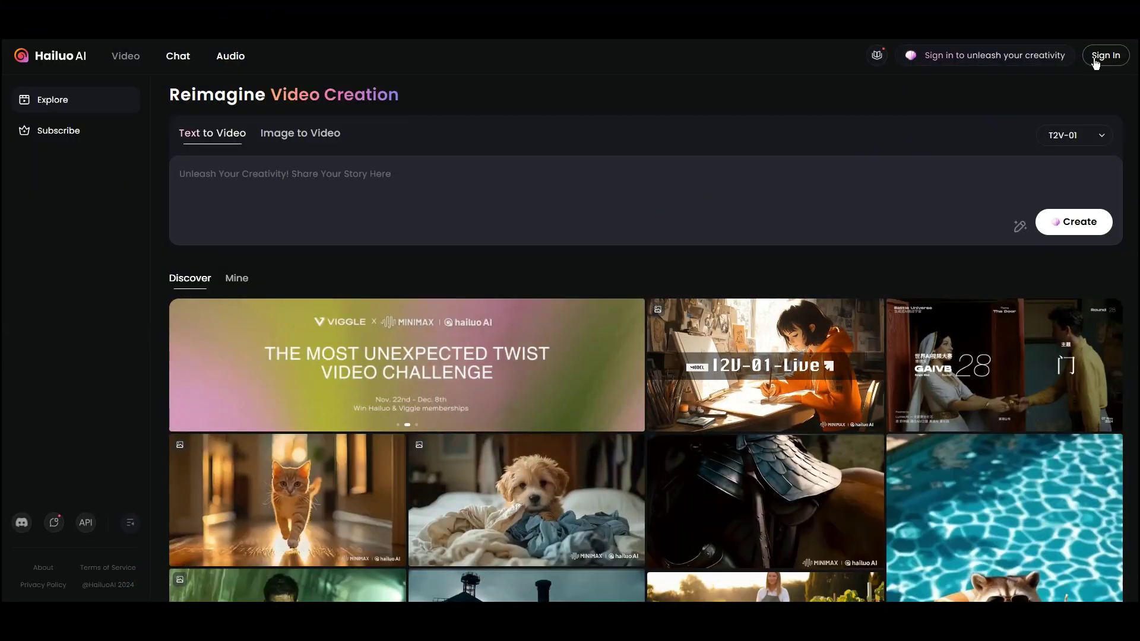
# - Sign in and open the Voices library in the Audio section
pyautogui.click(1096, 60)
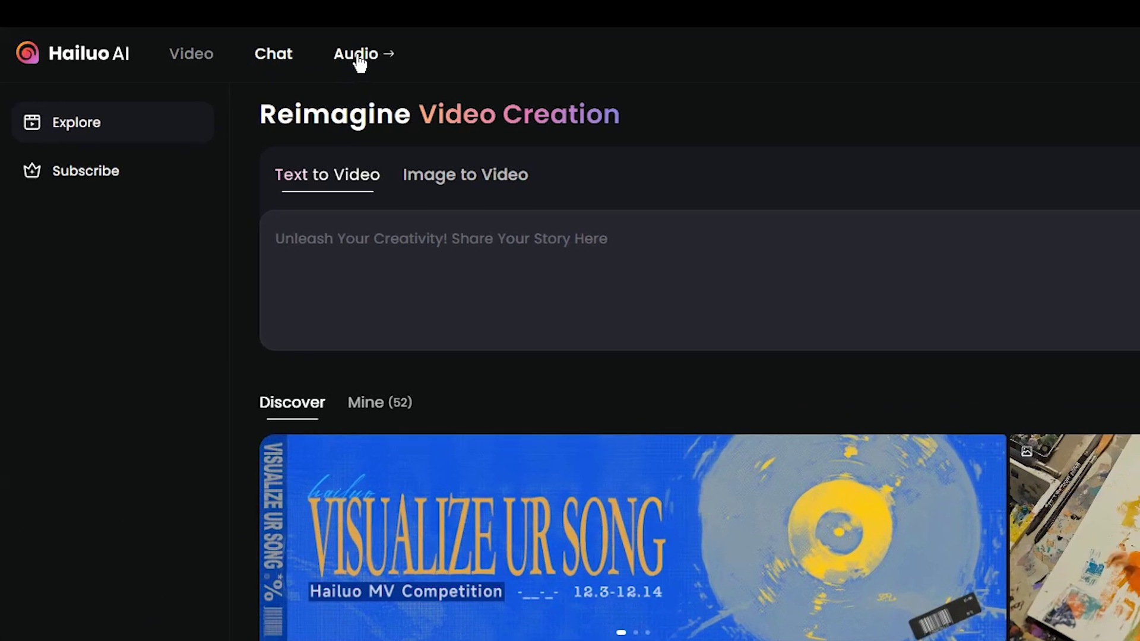
pyautogui.click(323, 59)
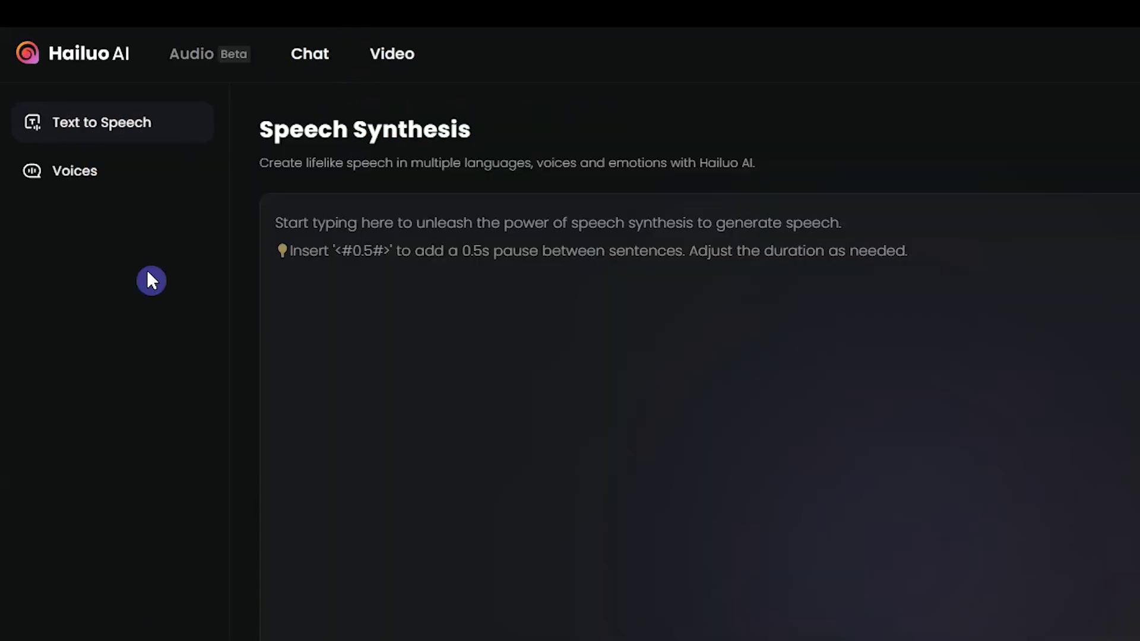
pyautogui.click(127, 170)
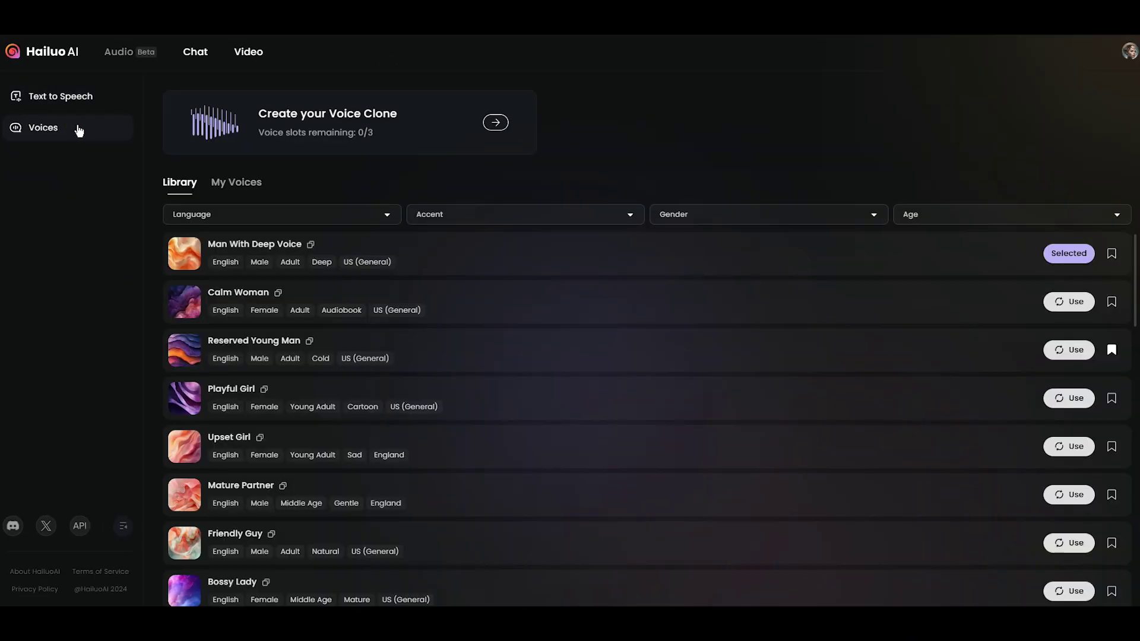
pyautogui.scroll(-4, 763, 343)
pyautogui.scroll(4, 763, 343)
# - Filter voices to English with a US (General) accent and check the gender filter options
pyautogui.click(345, 214)
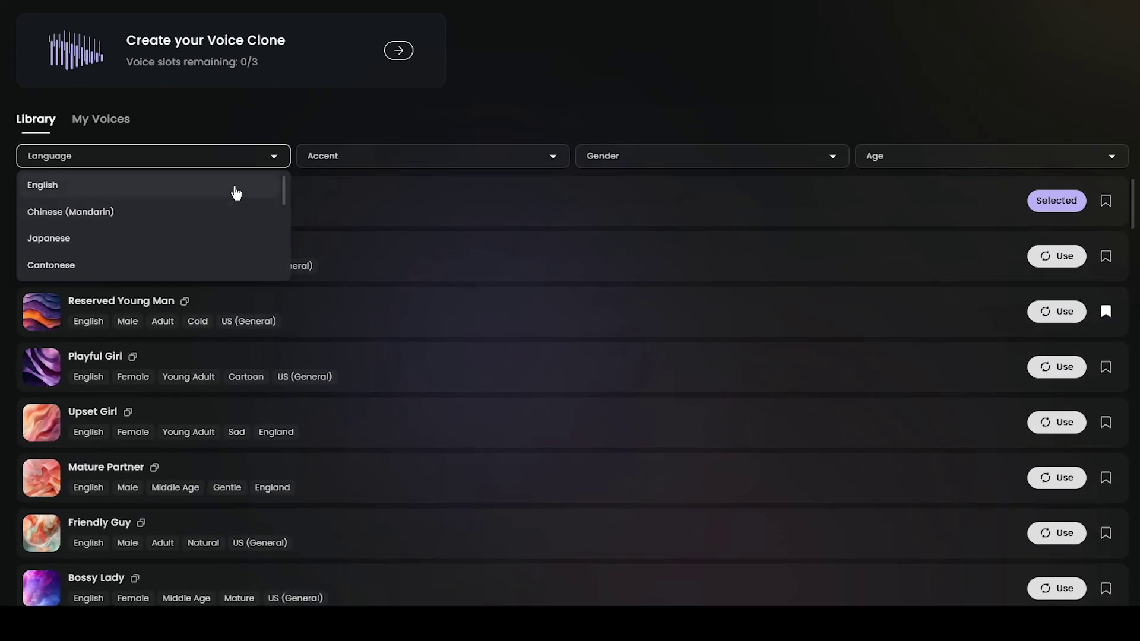
pyautogui.click(236, 193)
pyautogui.click(457, 156)
pyautogui.click(483, 193)
pyautogui.click(822, 157)
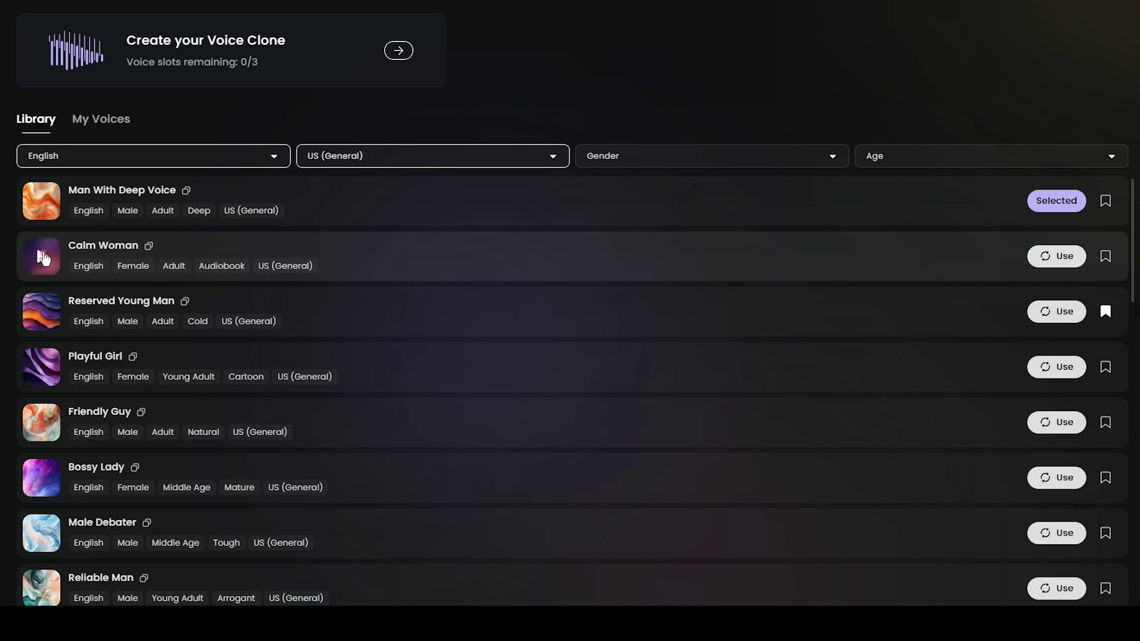
# - Play and pause the Calm Woman sample, bookmark it, check My Voices, then go back to Library
pyautogui.click(42, 258)
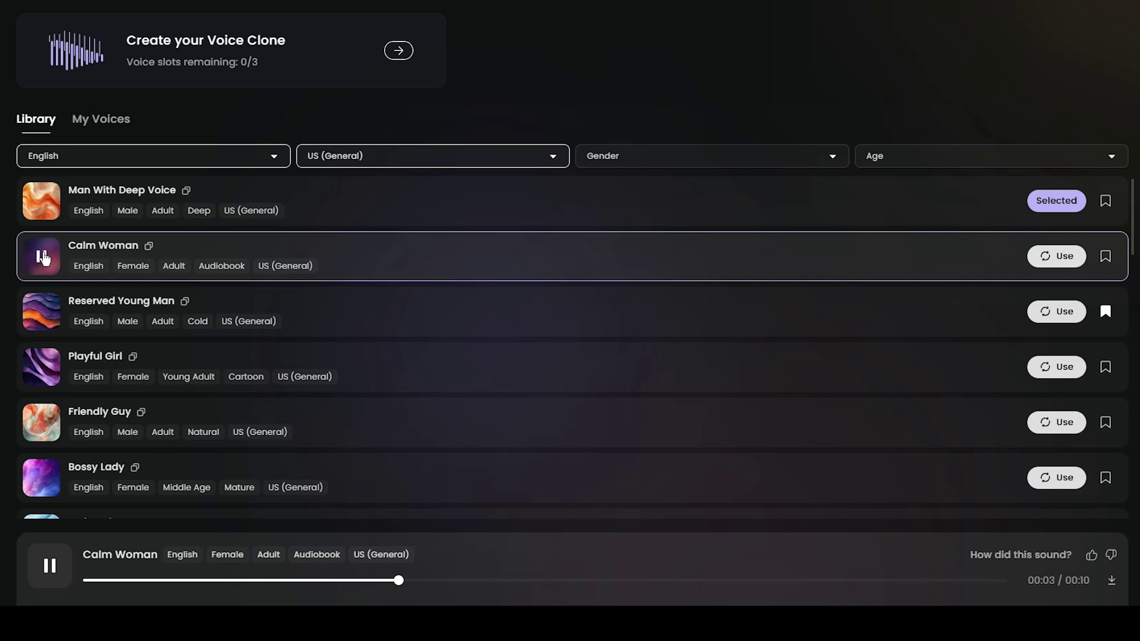
pyautogui.click(43, 257)
pyautogui.click(1105, 258)
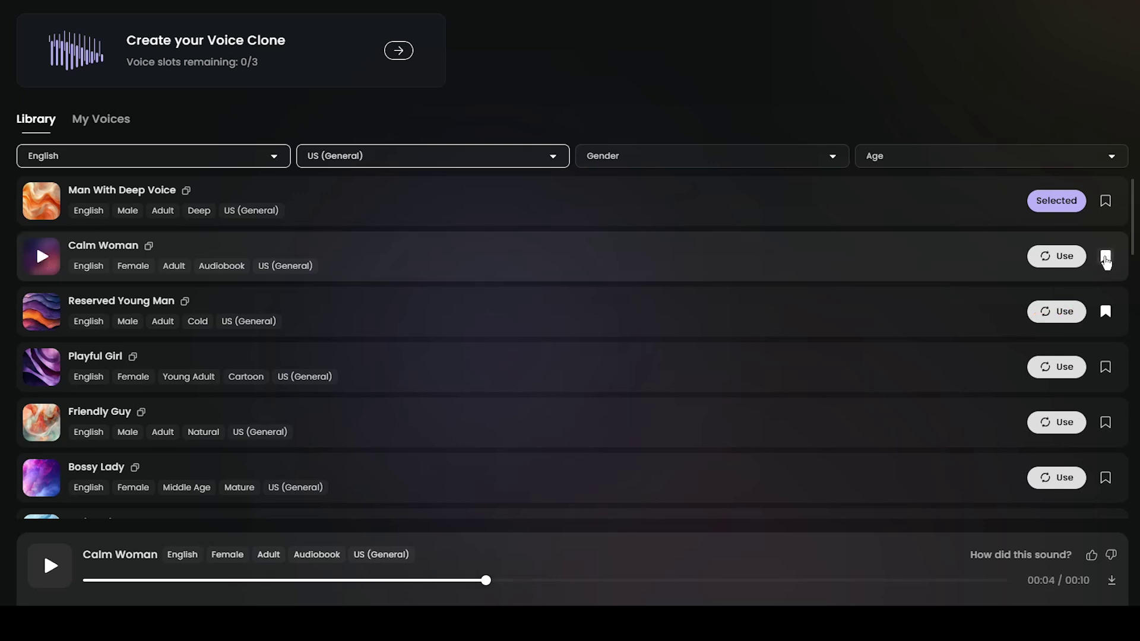
pyautogui.click(101, 121)
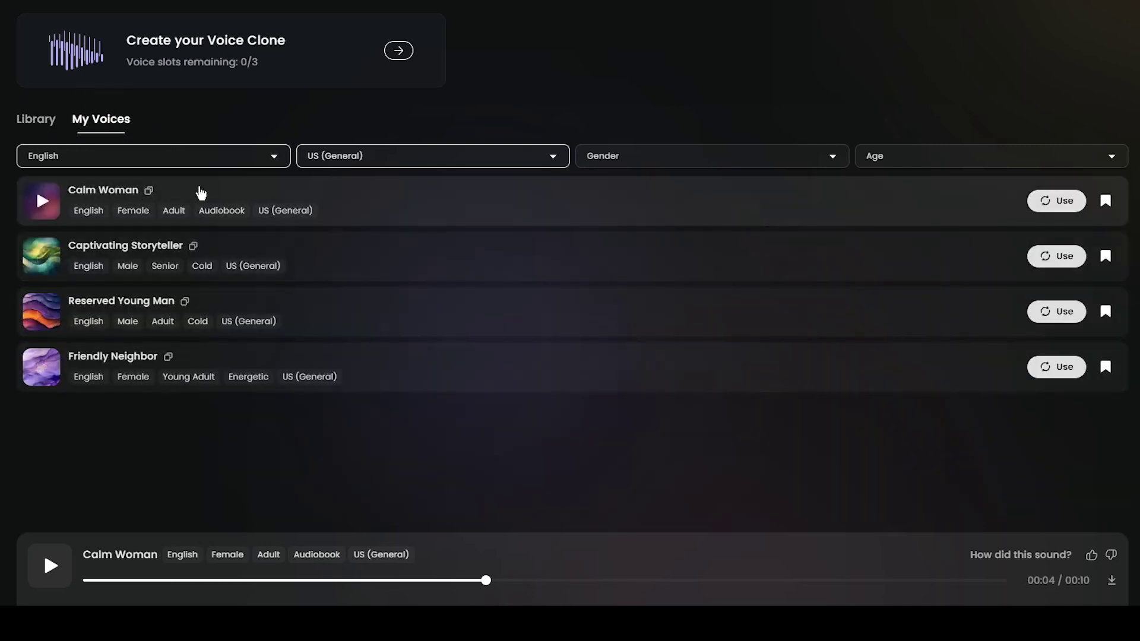
pyautogui.click(35, 119)
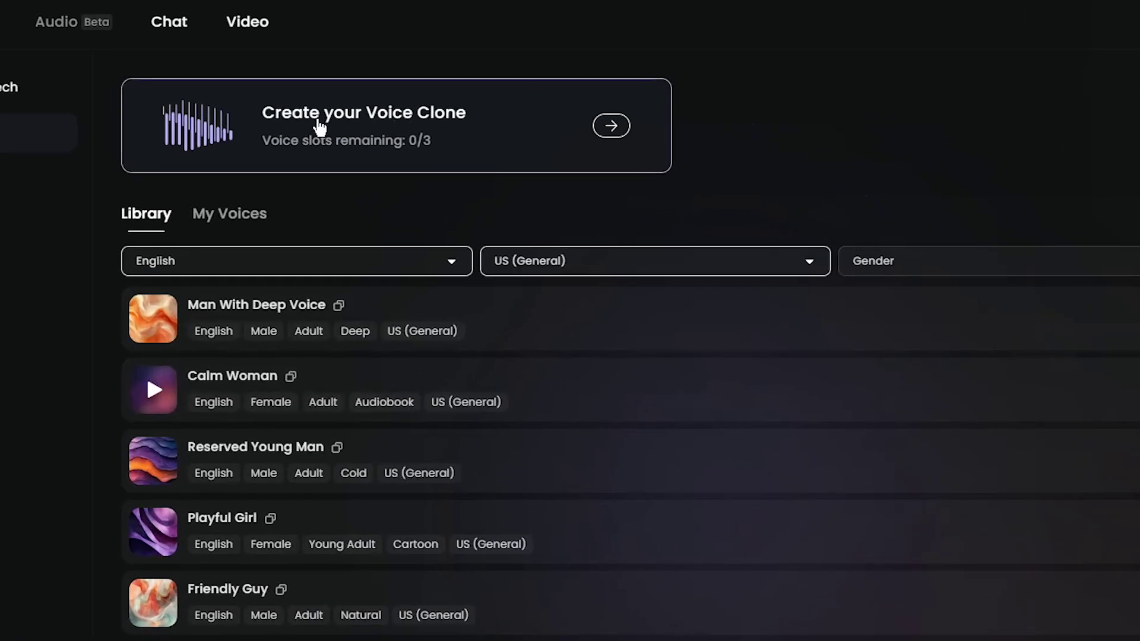
# - Open the voice cloning form and name the clone 'Sophia'
pyautogui.click(326, 127)
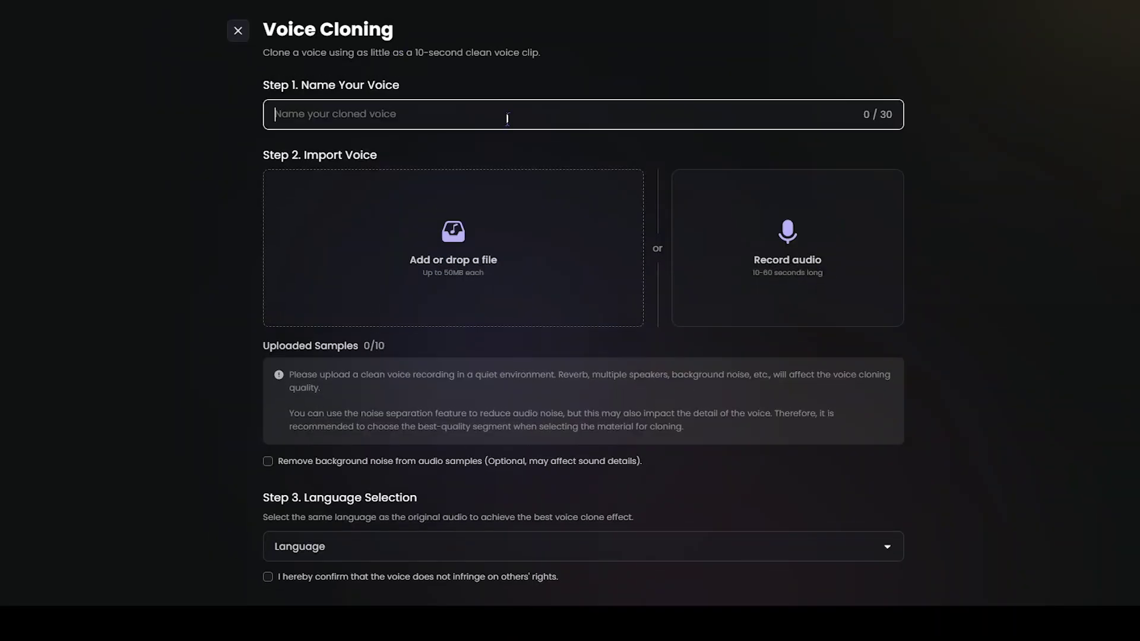
pyautogui.write('Sophia')
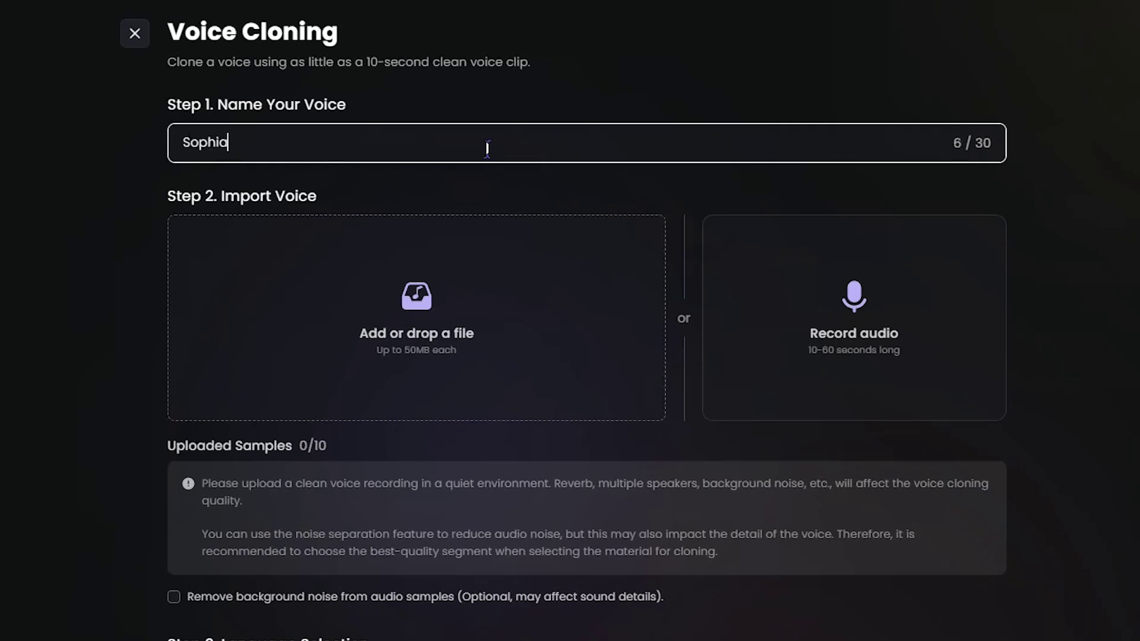
pyautogui.scroll(-2, 475, 201)
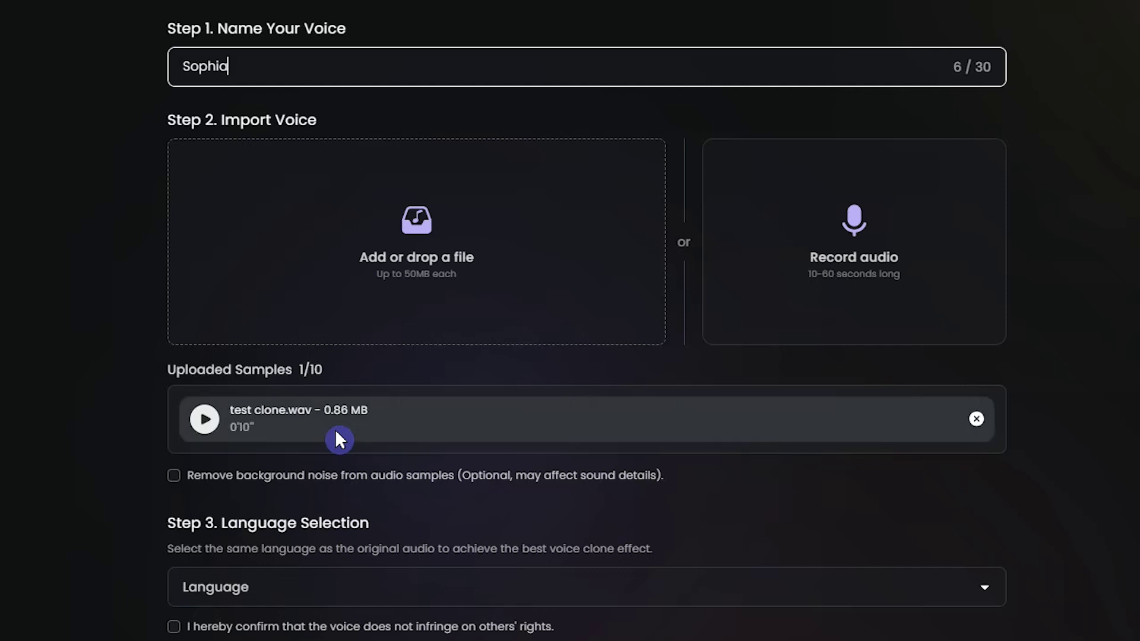
pyautogui.scroll(-4, 193, 461)
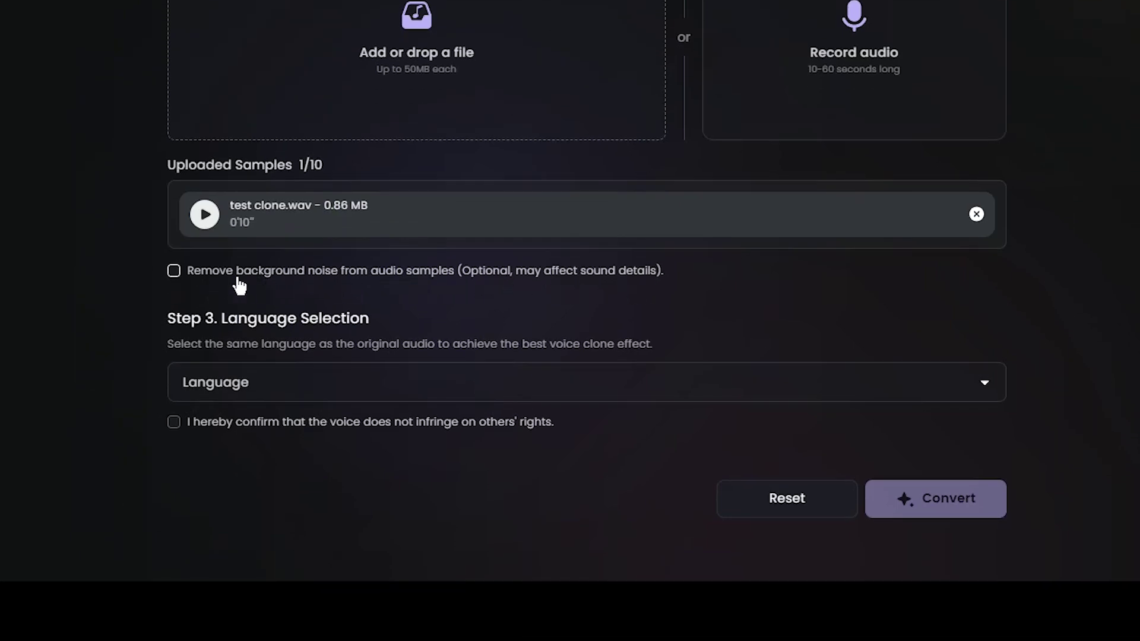
pyautogui.moveTo(369, 318); pyautogui.dragTo(168, 332)
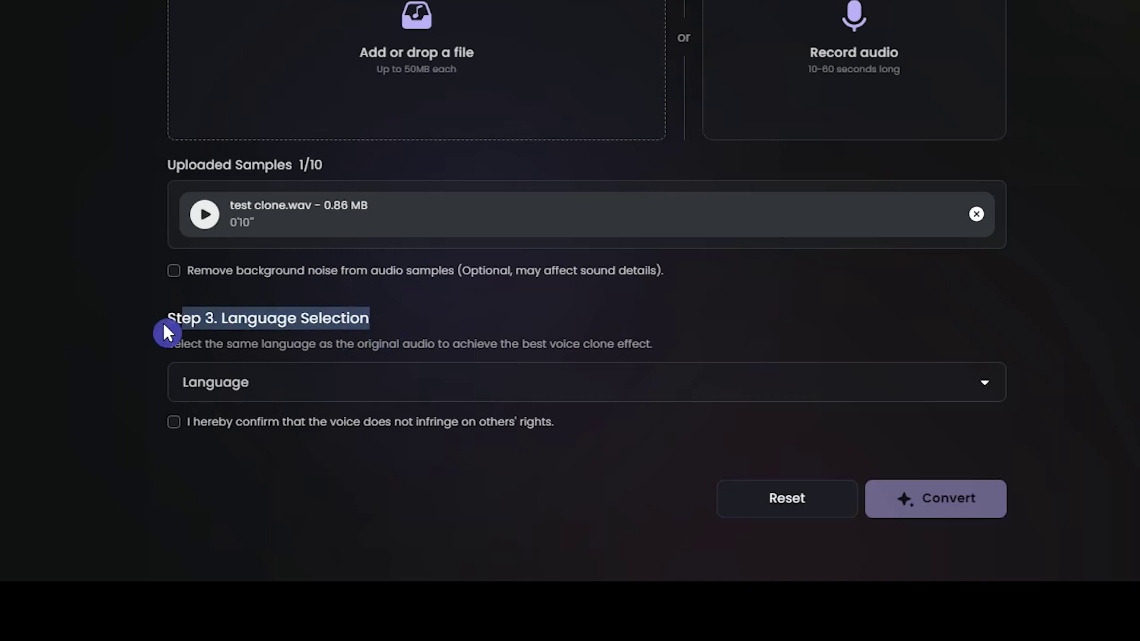
pyautogui.click(275, 321)
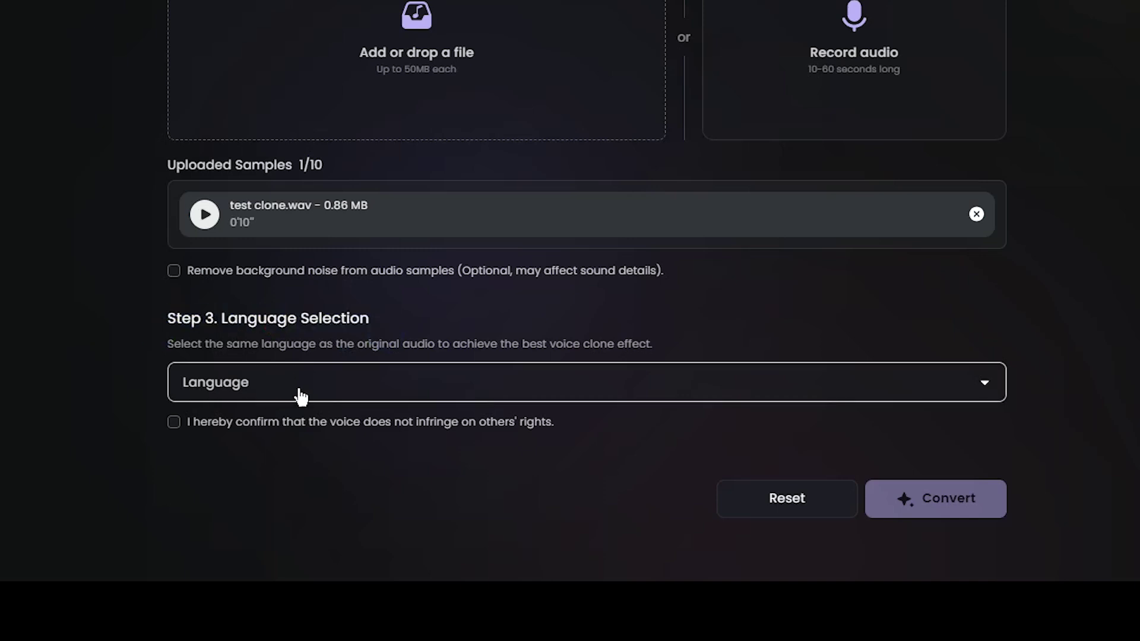
# - Set the clone's language to English, confirm the rights checkbox, and convert the sample
pyautogui.click(221, 392)
pyautogui.click(265, 433)
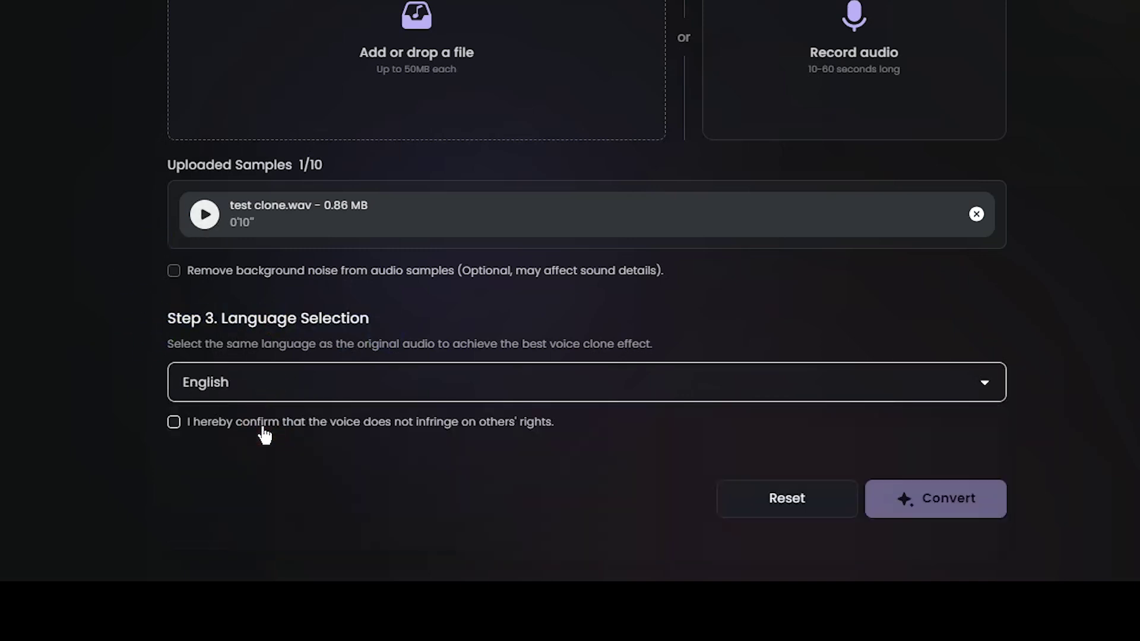
pyautogui.click(173, 423)
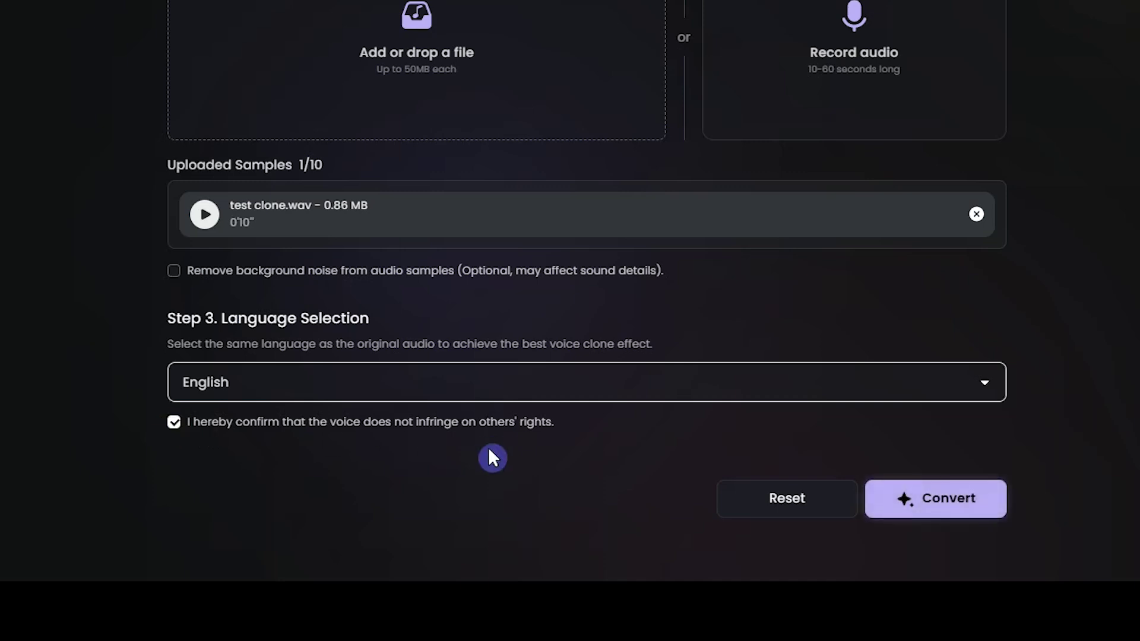
pyautogui.click(938, 504)
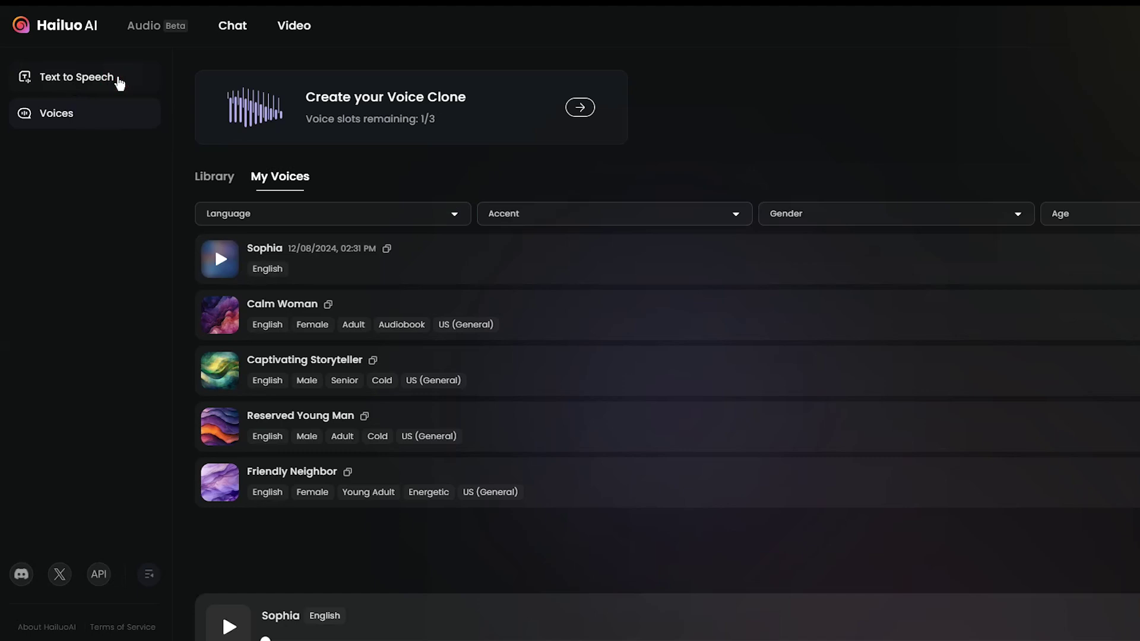
# - Open the Text to Speech page and place the cursor in its empty script box
pyautogui.click(120, 81)
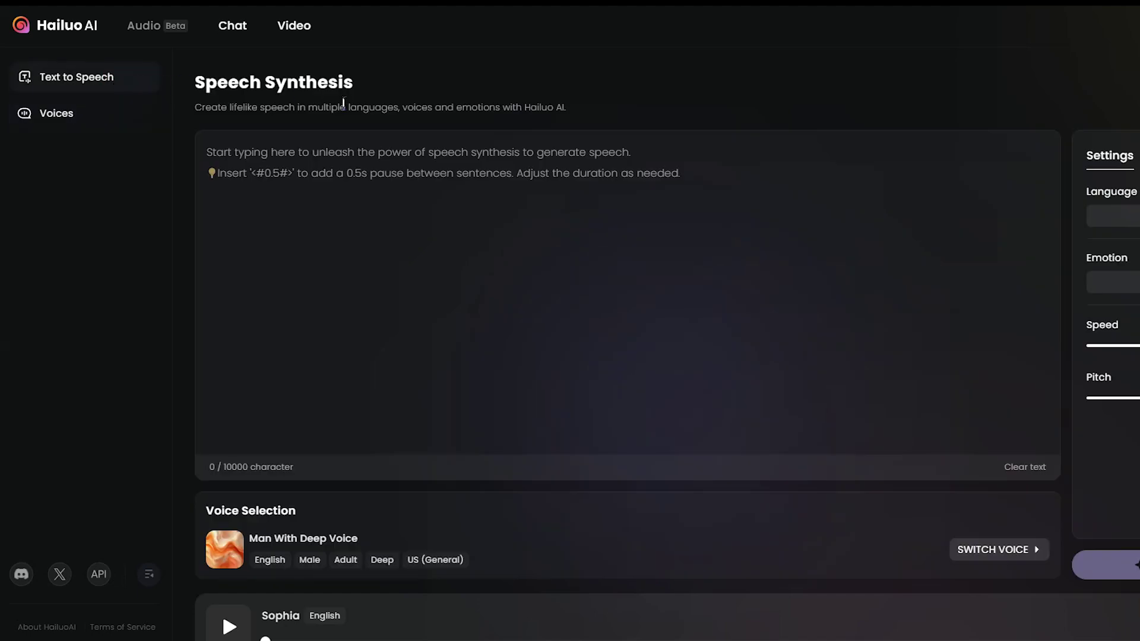
pyautogui.click(444, 152)
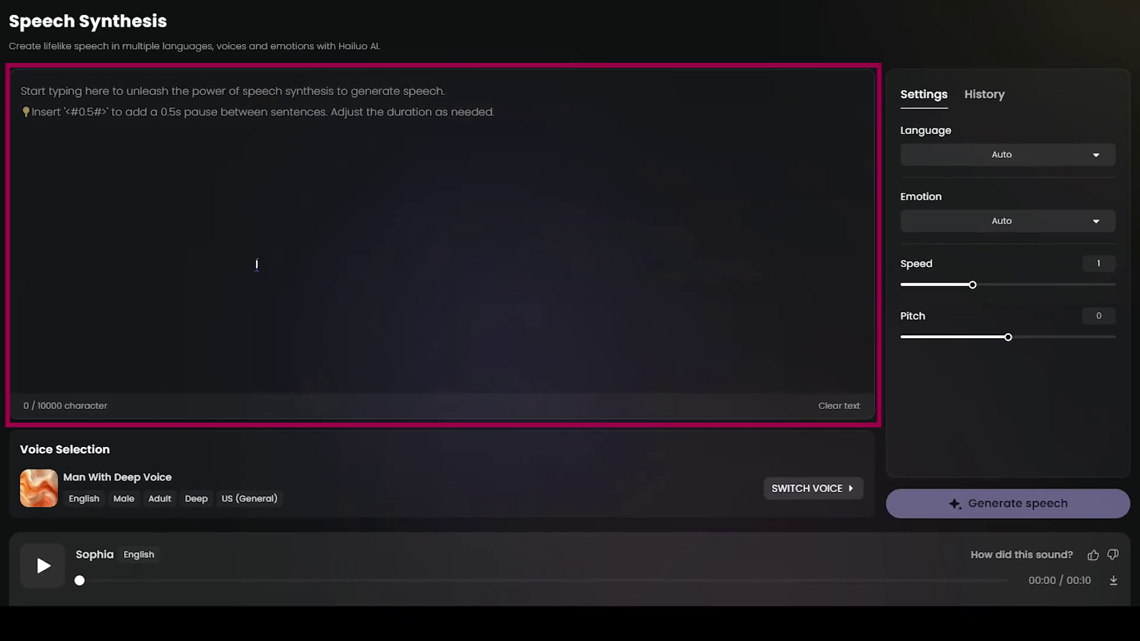
pyautogui.moveTo(55, 408); pyautogui.dragTo(263, 405)
pyautogui.click(195, 191)
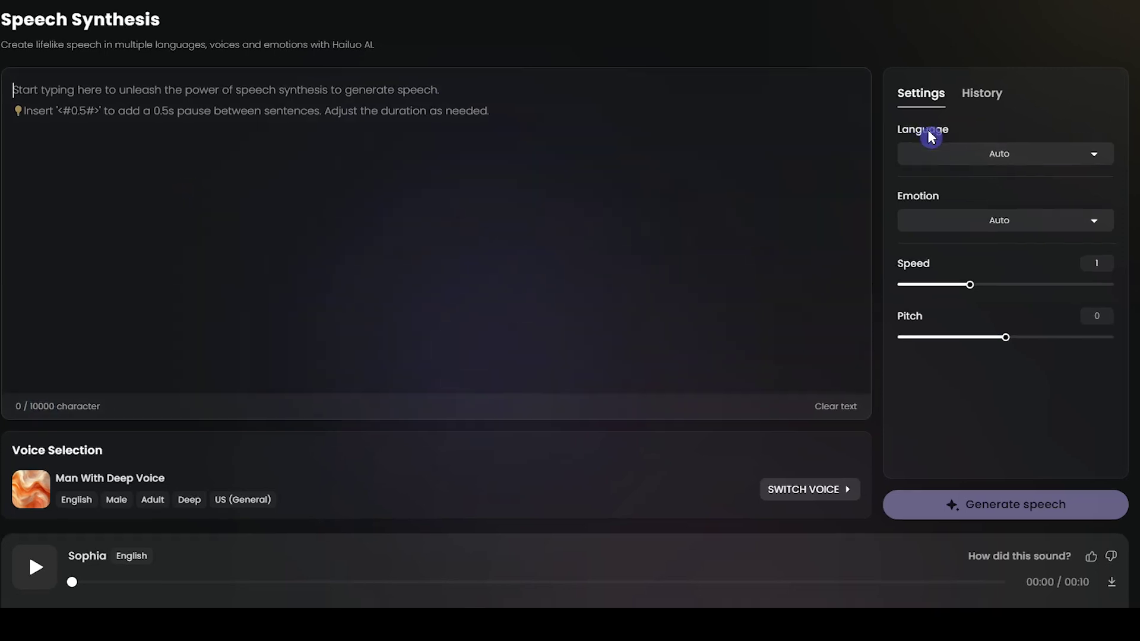
# - Set the speech language to English
pyautogui.click(1009, 154)
pyautogui.scroll(-3, 1010, 242)
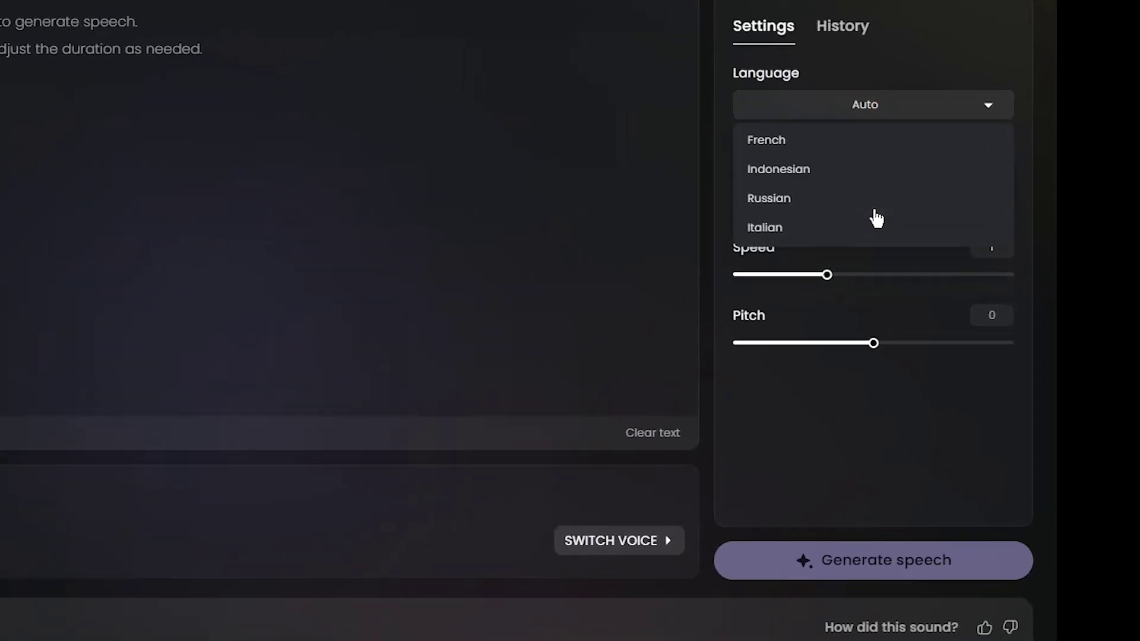
pyautogui.scroll(3, 875, 216)
pyautogui.click(860, 166)
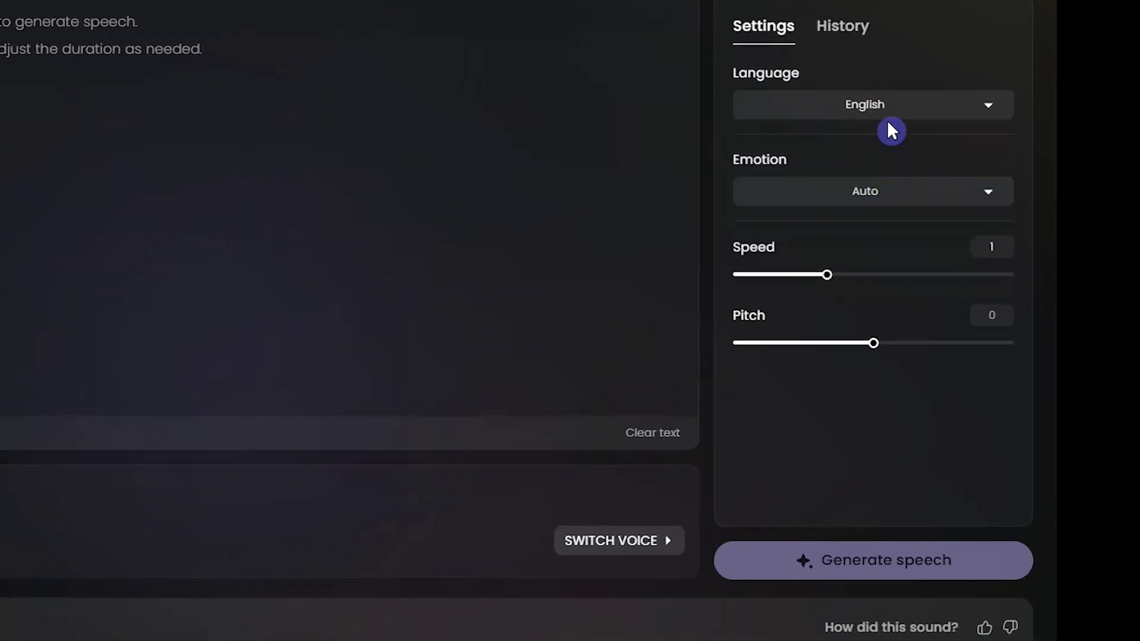
# - Review the Emotion options and lower the speech speed
pyautogui.click(764, 199)
pyautogui.scroll(-3, 809, 276)
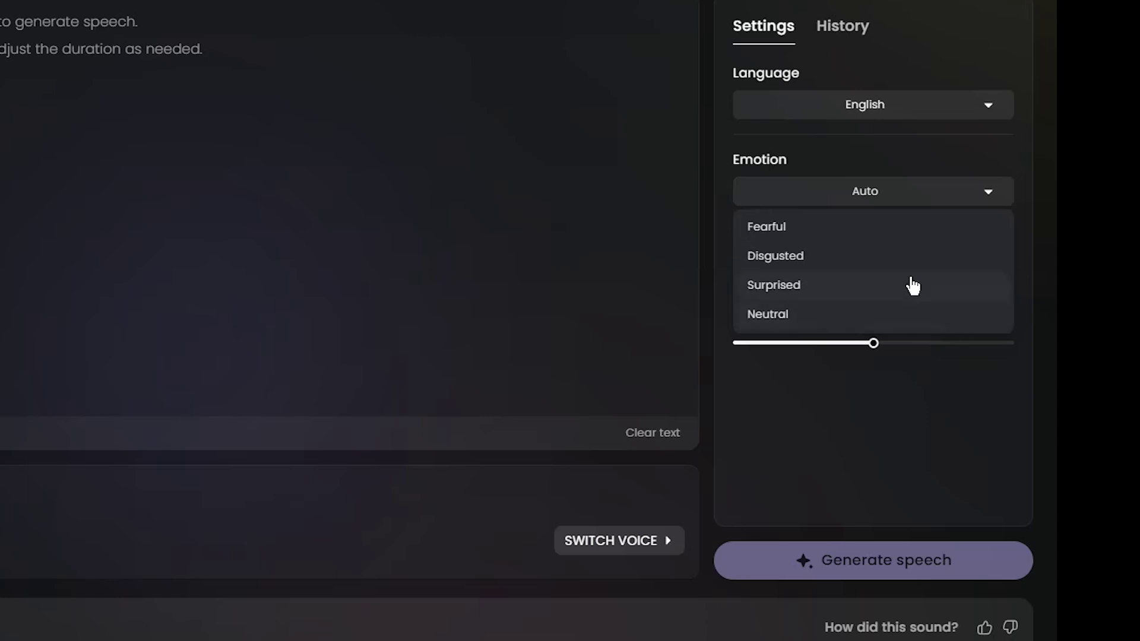
pyautogui.scroll(3, 914, 273)
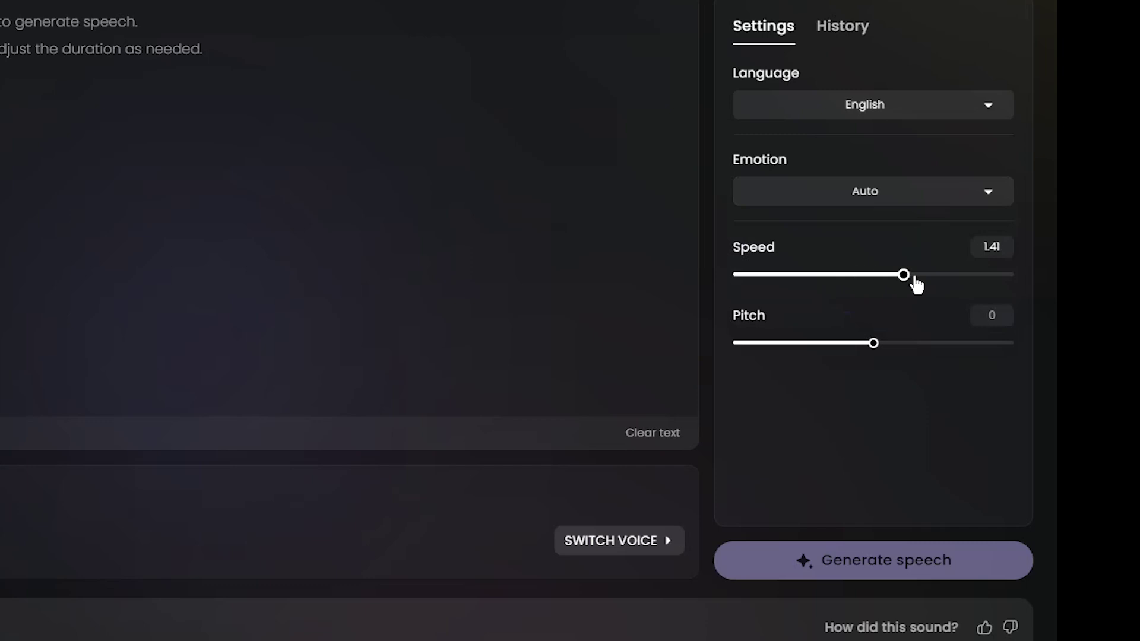
pyautogui.moveTo(916, 283); pyautogui.dragTo(828, 276)
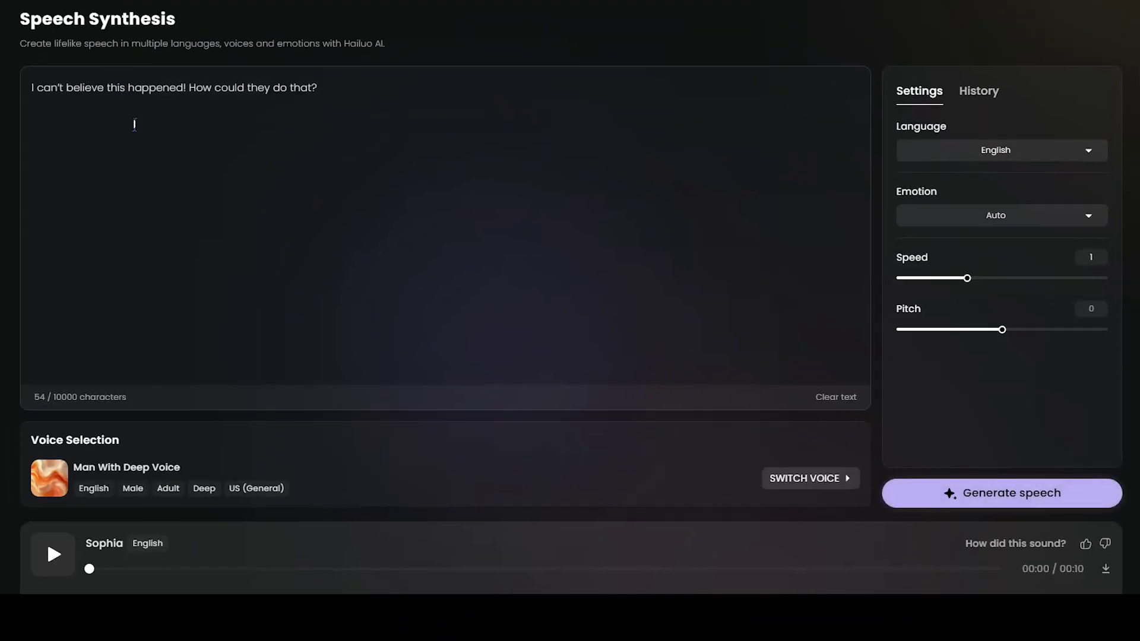
# - Generate the line with Angry emotion in the Captivating Storyteller voice
pyautogui.click(1030, 221)
pyautogui.click(1013, 308)
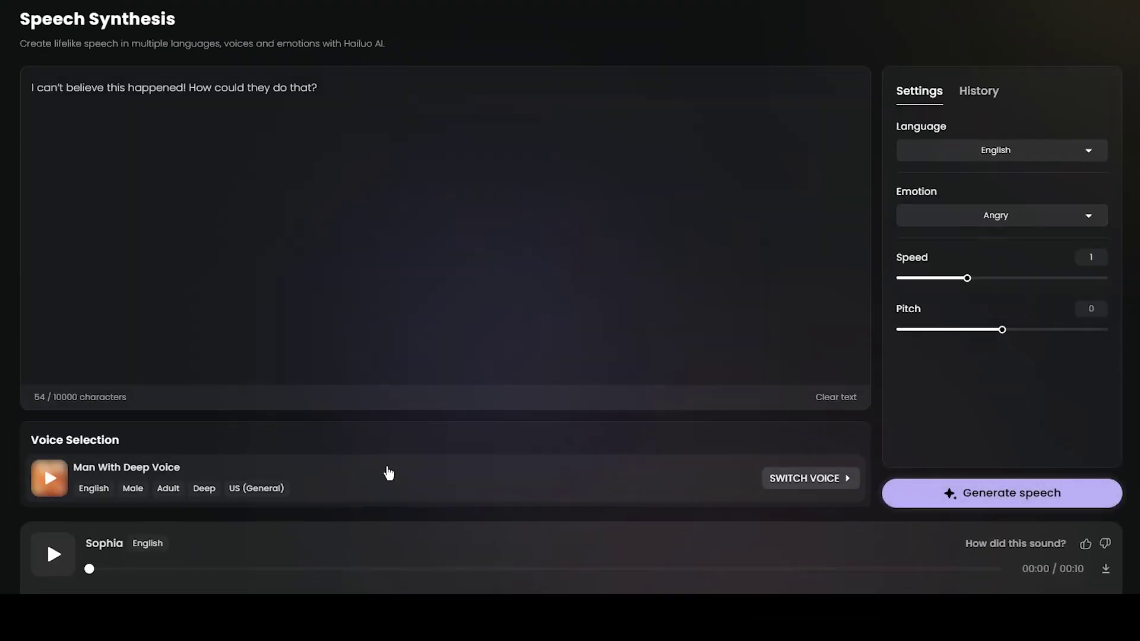
pyautogui.click(820, 482)
pyautogui.click(218, 276)
pyautogui.click(218, 277)
pyautogui.click(717, 278)
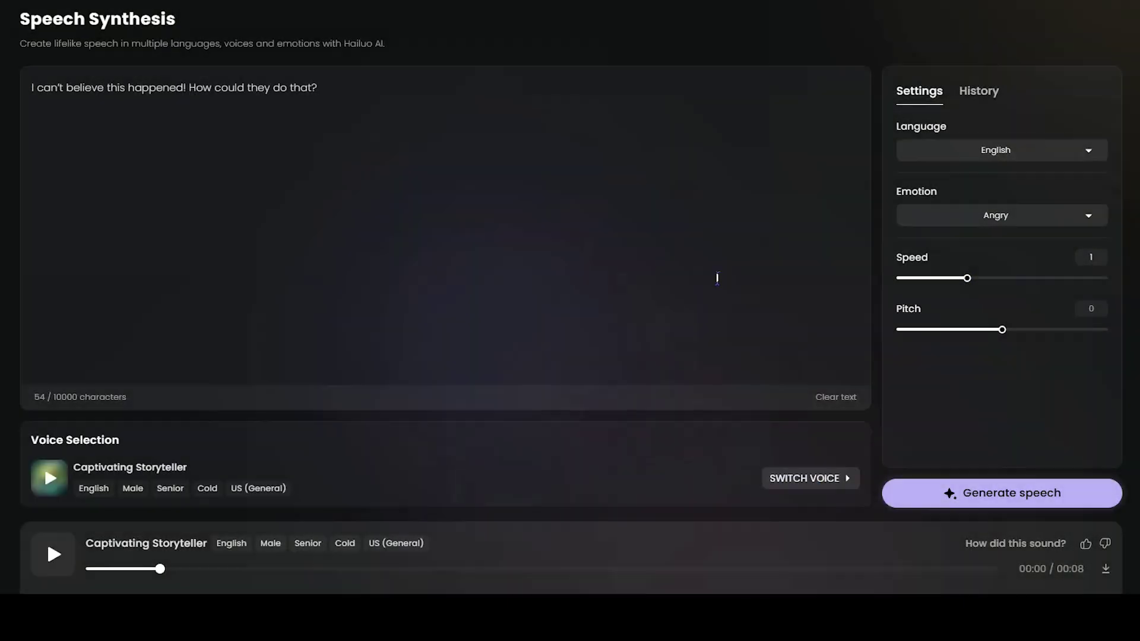
pyautogui.click(1003, 493)
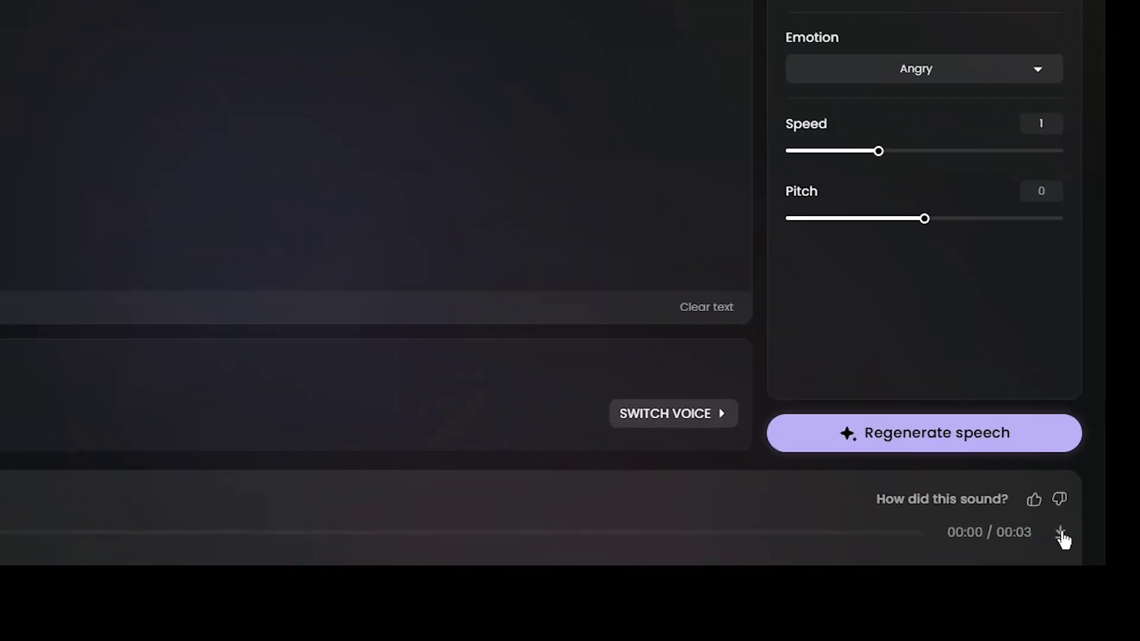
# - Download the clip, replace the script with 'What are you looking at? Do I look weird?' and set pitch to -5
pyautogui.click(1106, 571)
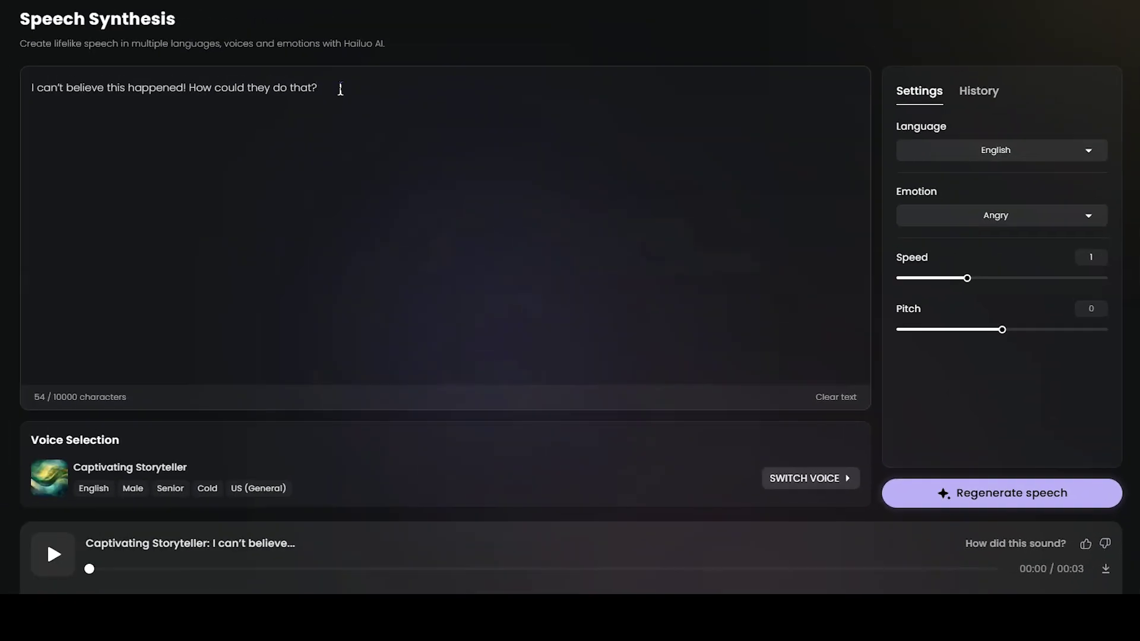
pyautogui.moveTo(338, 88); pyautogui.dragTo(8, 89)
pyautogui.write('What are you looking at? Do I look weird?')
pyautogui.moveTo(1004, 330); pyautogui.dragTo(977, 330)
# - Regenerate the pitch -5 clip, then paste in the sentence inviting people to try the free text-to-speech service
pyautogui.click(1000, 495)
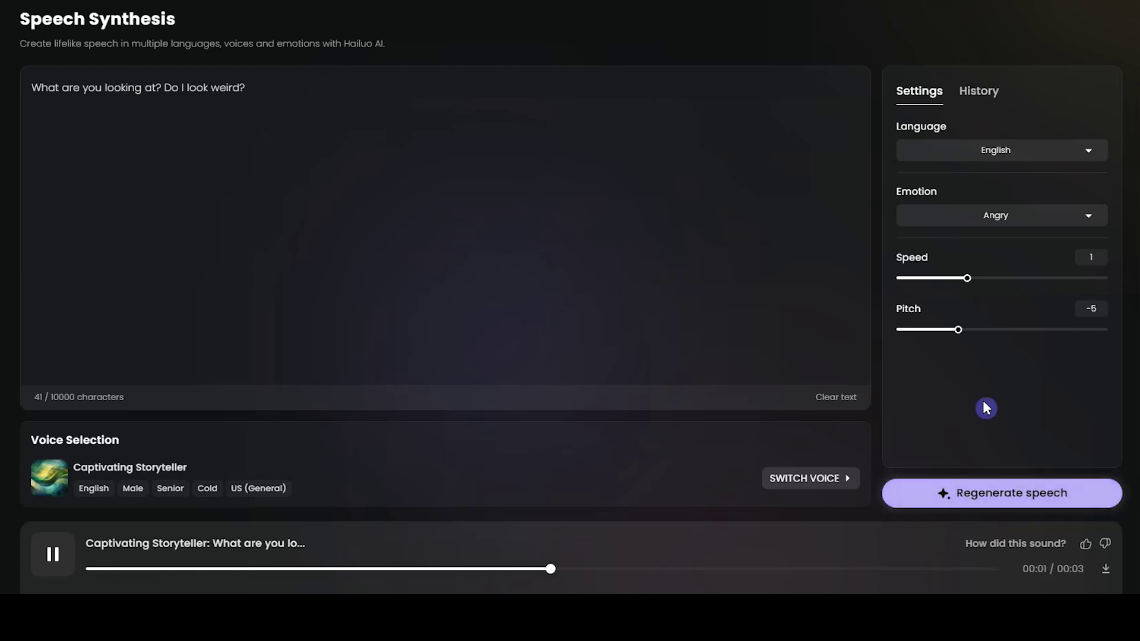
pyautogui.hotkey('ctrl', 'a')
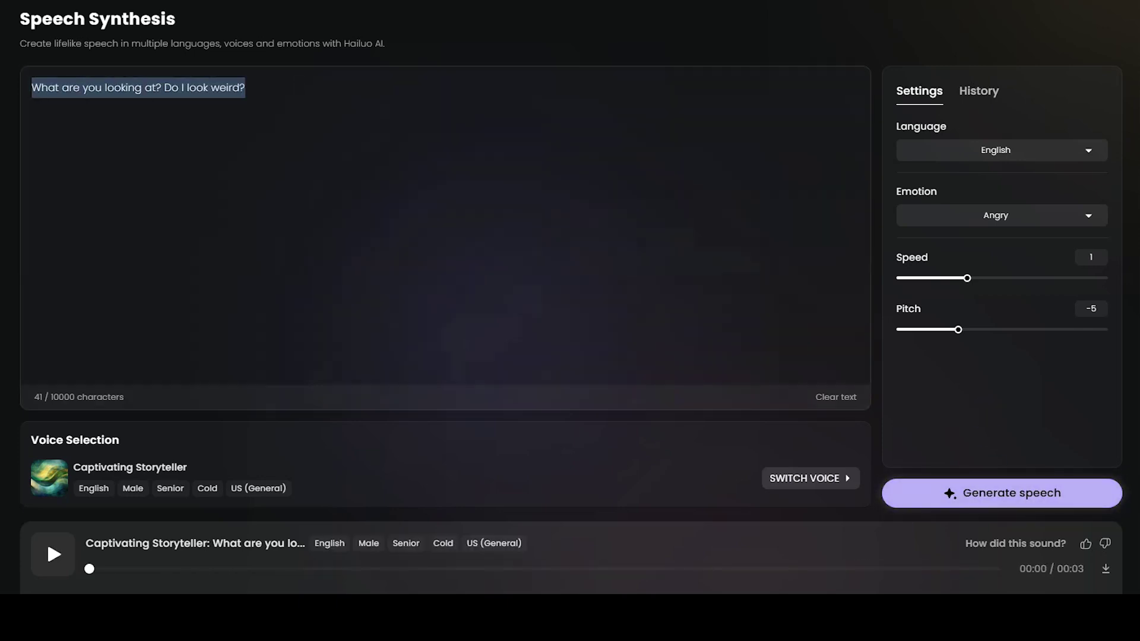
pyautogui.write("Have you used the Hailuo AI text to speech service? It's still free. Let's try it.")
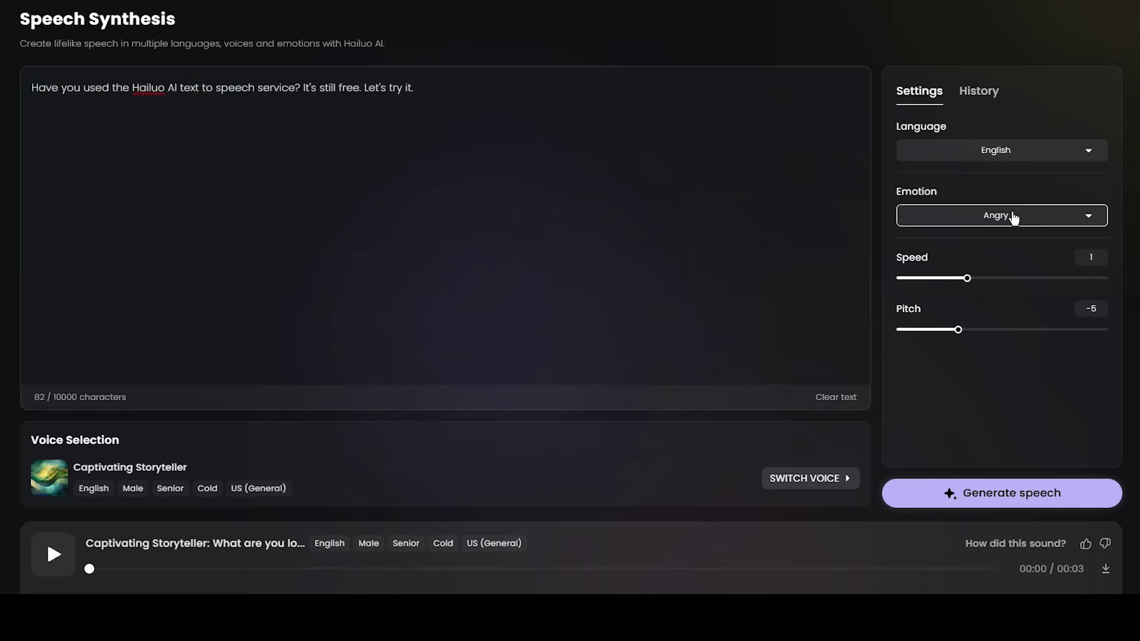
# - Generate the new sentence with Happy emotion at pitch 4
pyautogui.click(1012, 217)
pyautogui.click(1009, 263)
pyautogui.moveTo(958, 330); pyautogui.dragTo(1036, 329)
pyautogui.click(1033, 501)
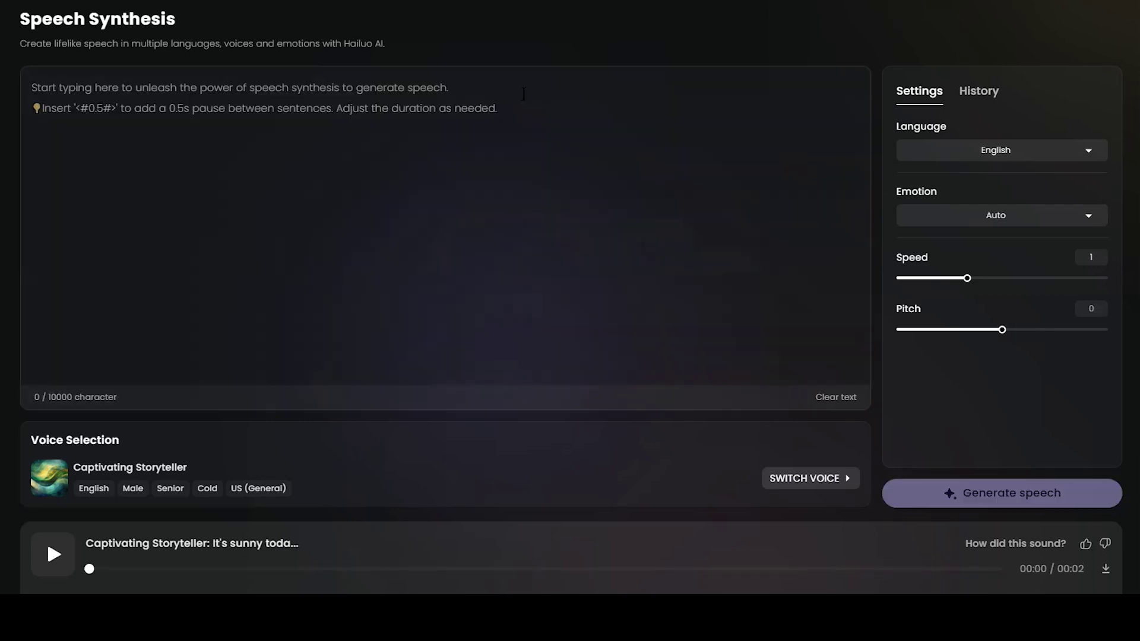
# - Paste the 12-languages sentence and generate it in the cloned Sophia voice
pyautogui.write('Currently in Hailuo AI text to speech, you can use 12 languages. English, Korean, Japanese, Spanish, French, and more!')
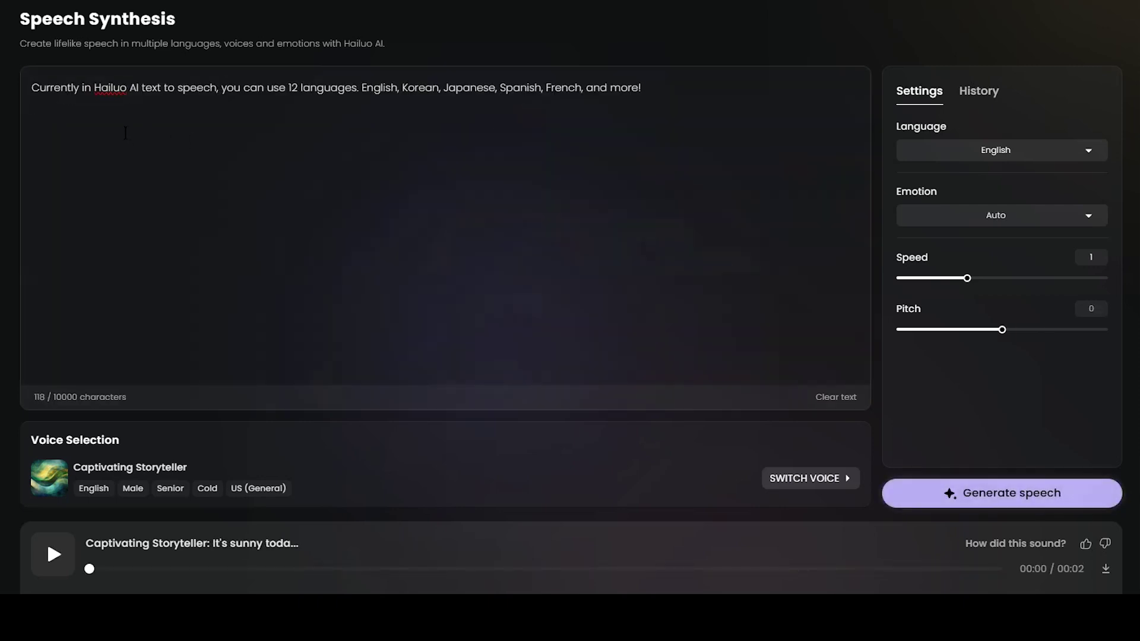
pyautogui.click(782, 487)
pyautogui.click(716, 222)
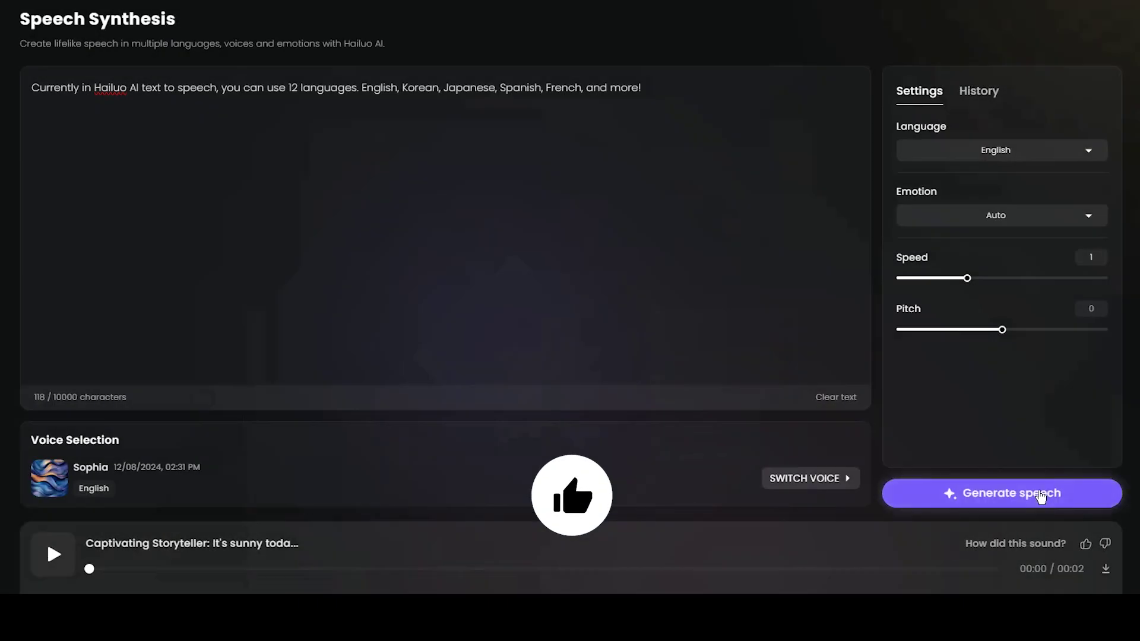
pyautogui.click(1040, 498)
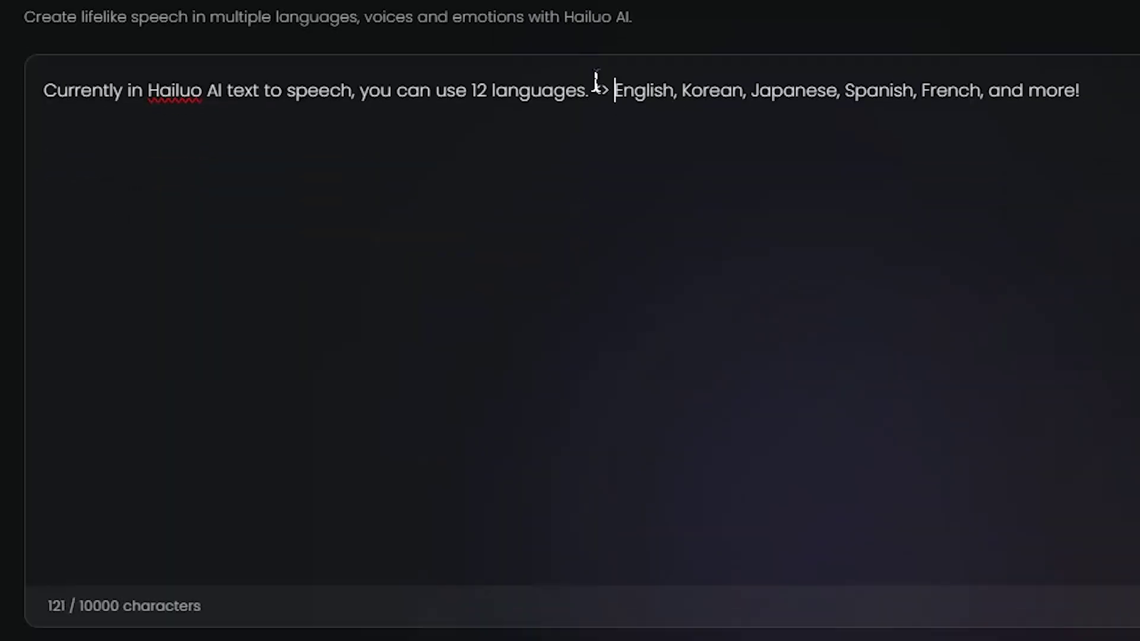
# - Insert a <#1#> pause after the first sentence, regenerate the speech, and view the History tab
pyautogui.write('##')
pyautogui.click(618, 133)
pyautogui.write('1#')
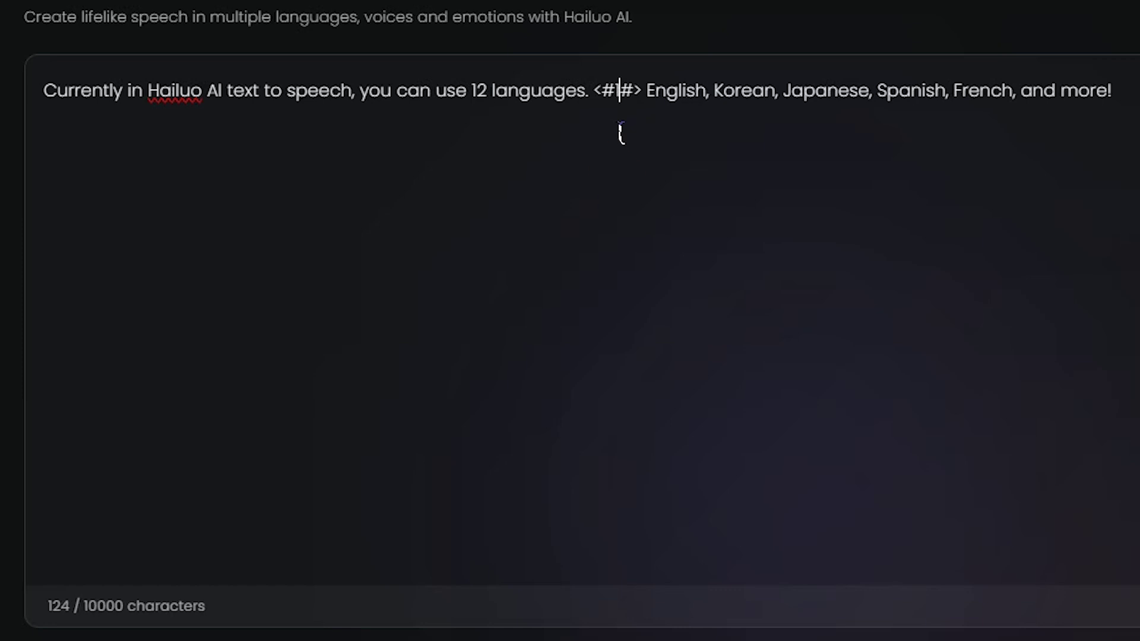
pyautogui.click(1035, 514)
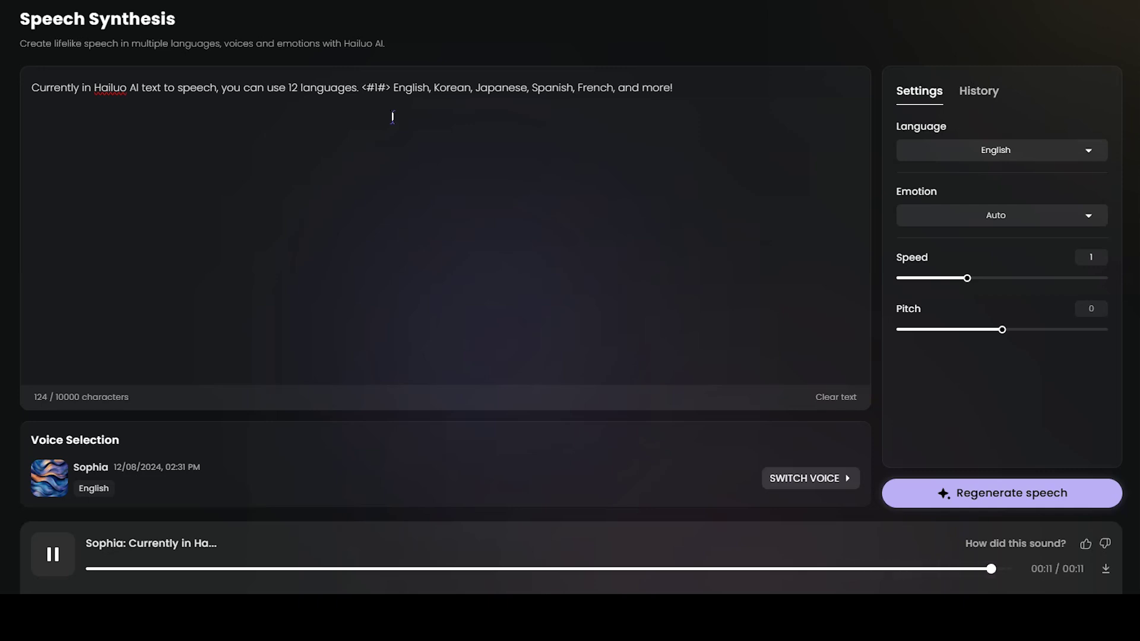
pyautogui.click(980, 92)
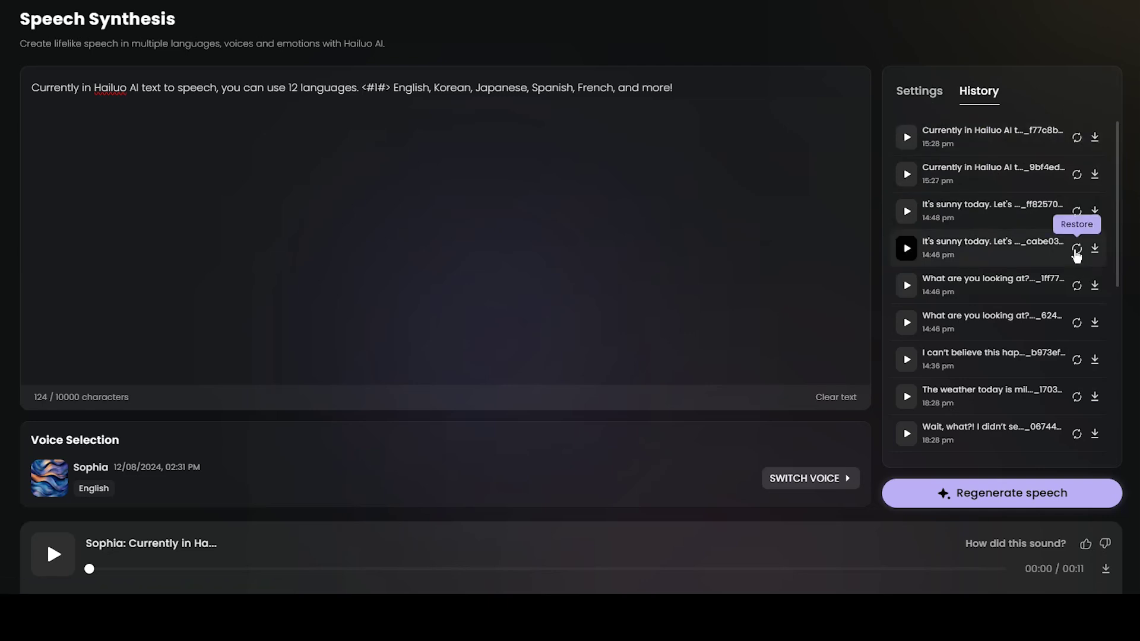
# - Restore the "It's sunny today. Let's play, kids." generation and return to its speech settings
pyautogui.click(1076, 249)
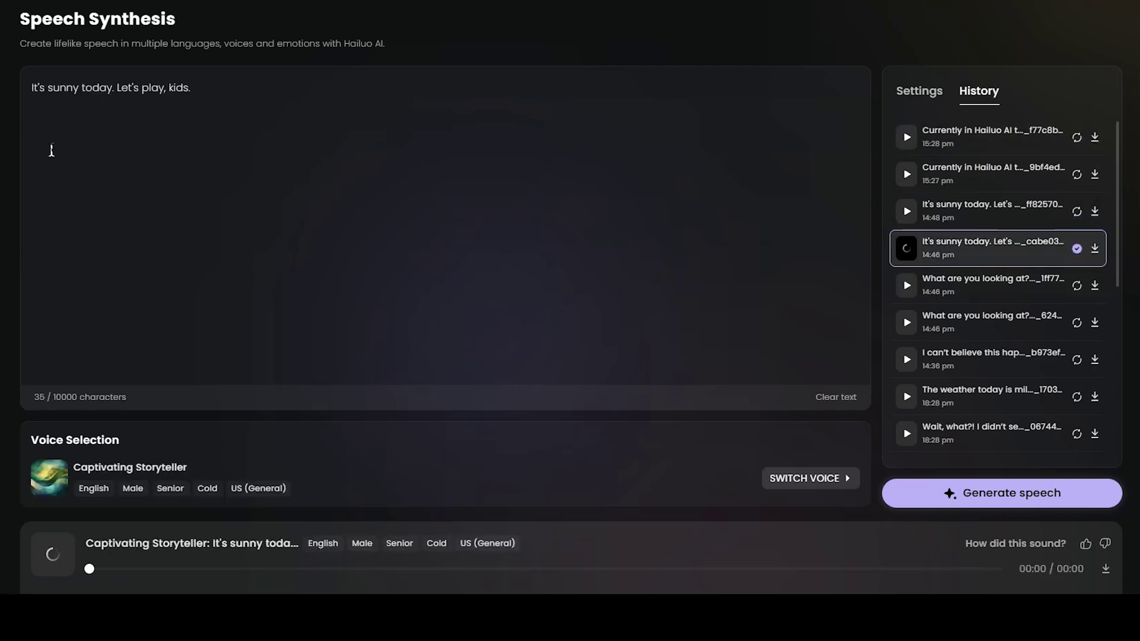
pyautogui.click(930, 99)
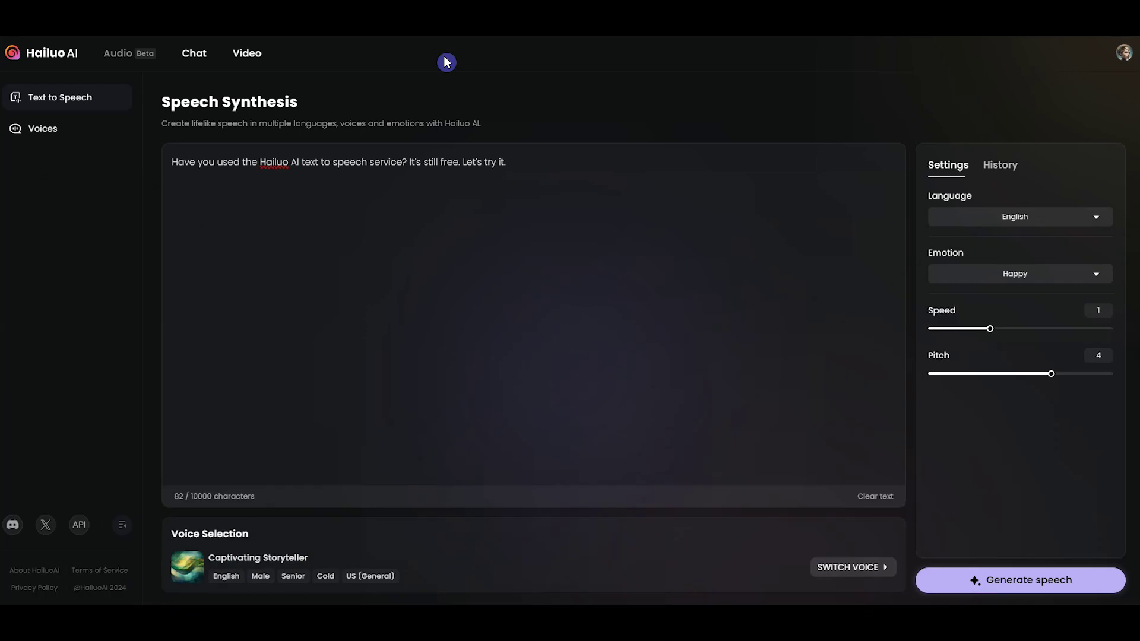
# - Start Image to Video creation without an uploaded image and switch the model to I2V-01-live
pyautogui.click(247, 55)
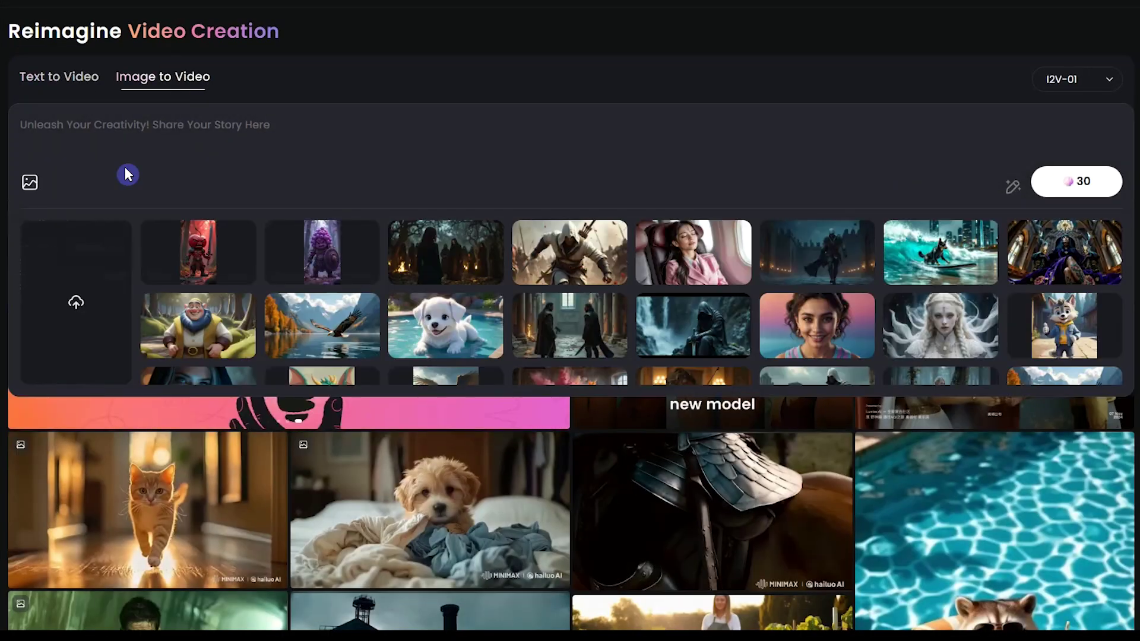
pyautogui.click(29, 182)
pyautogui.click(1068, 81)
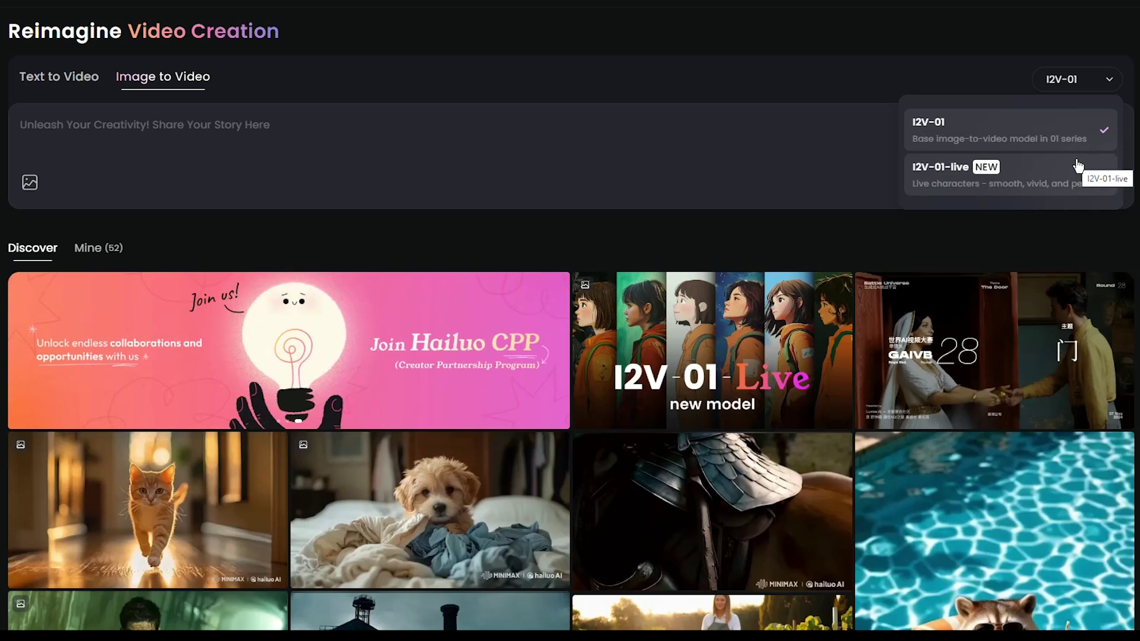
pyautogui.click(1078, 167)
pyautogui.click(322, 123)
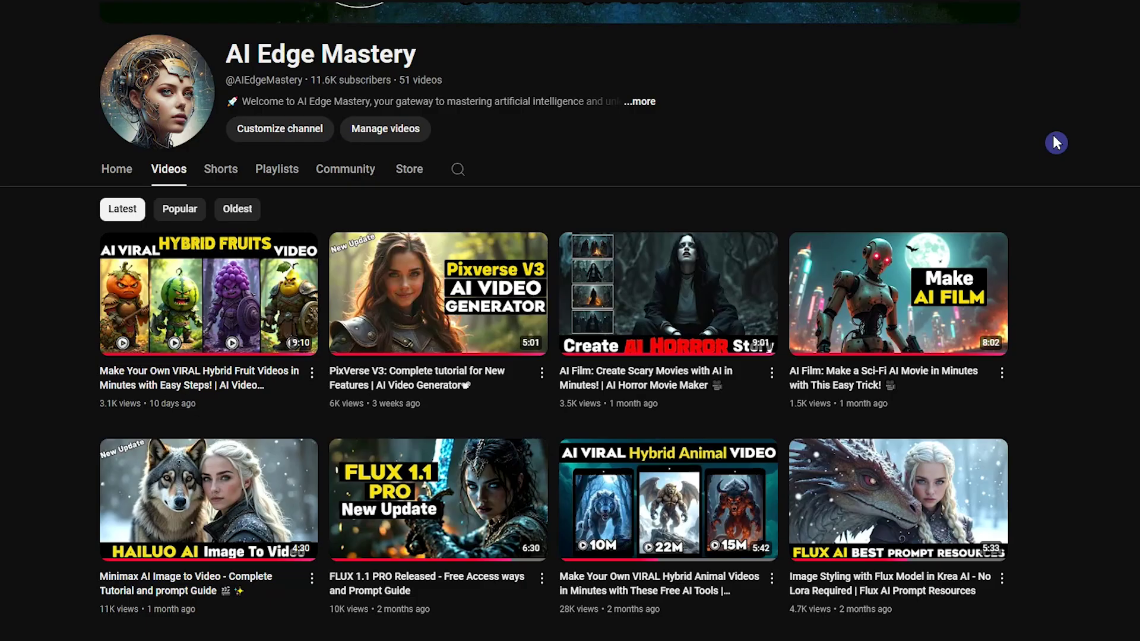
# - Scroll the channel's Videos tab to the Minimax and Piclumen AI tutorials
pyautogui.scroll(-5, 1055, 143)
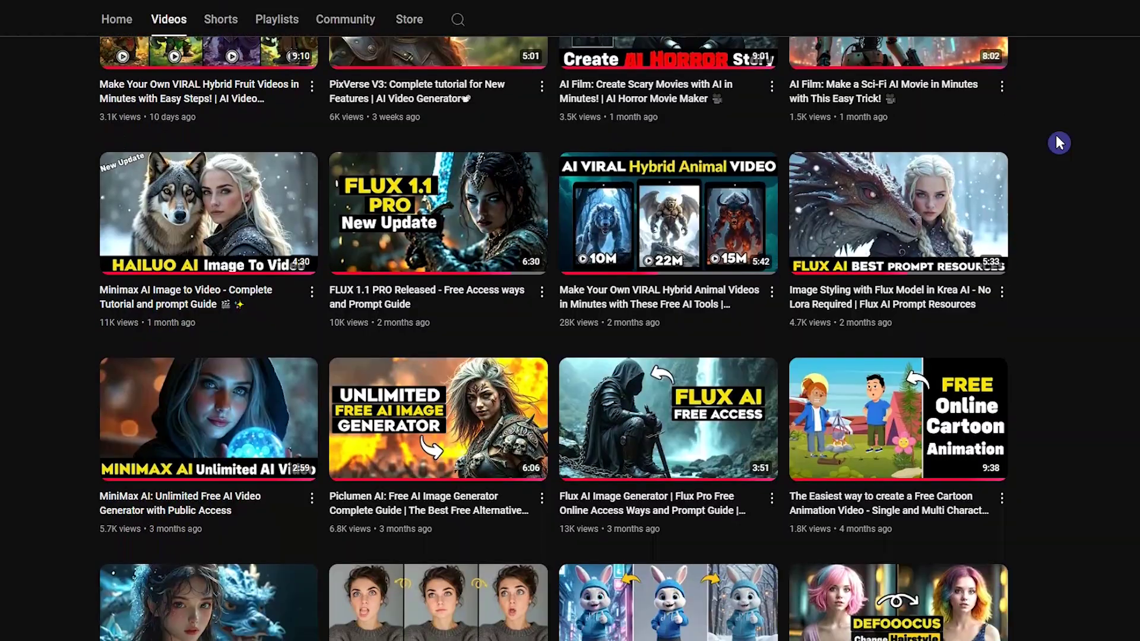